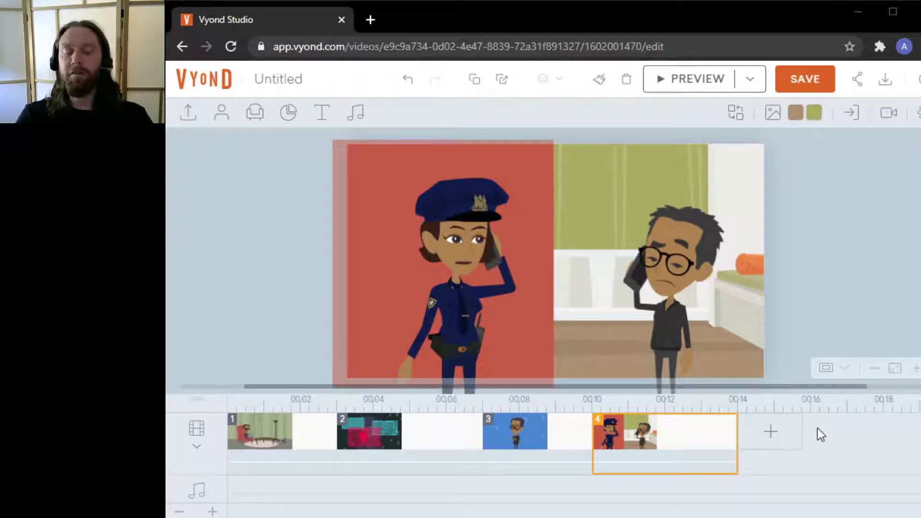
Look through the four scenes on the timeline one after another to review their content
{"action": "left_click", "coordinate": [263, 438]}
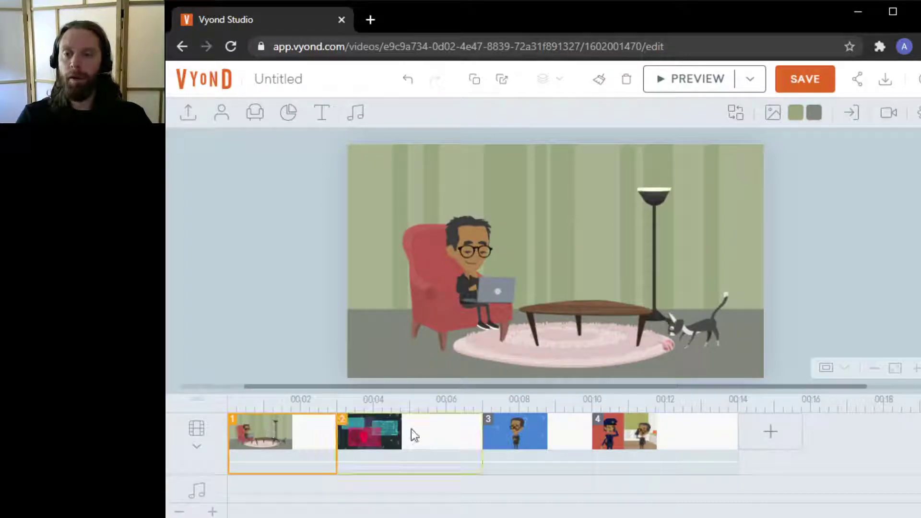
{"action": "left_click", "coordinate": [396, 440]}
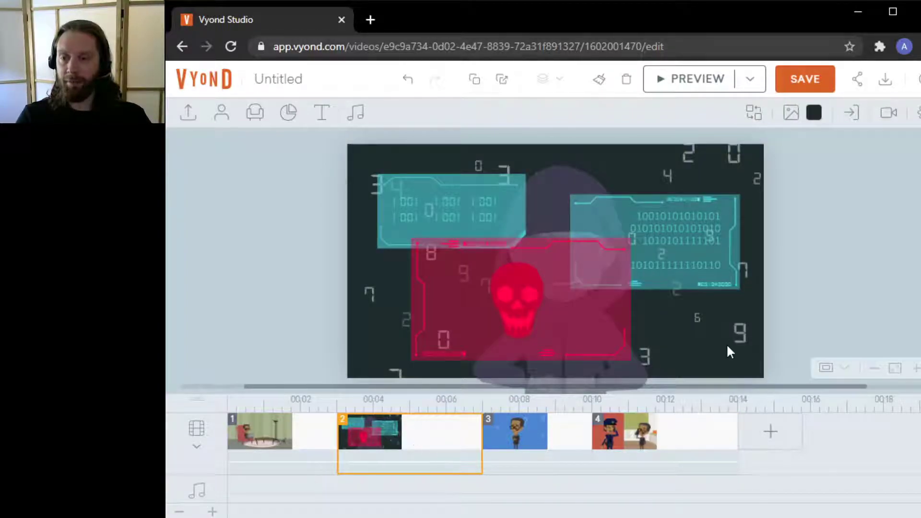
{"action": "left_click", "coordinate": [547, 440]}
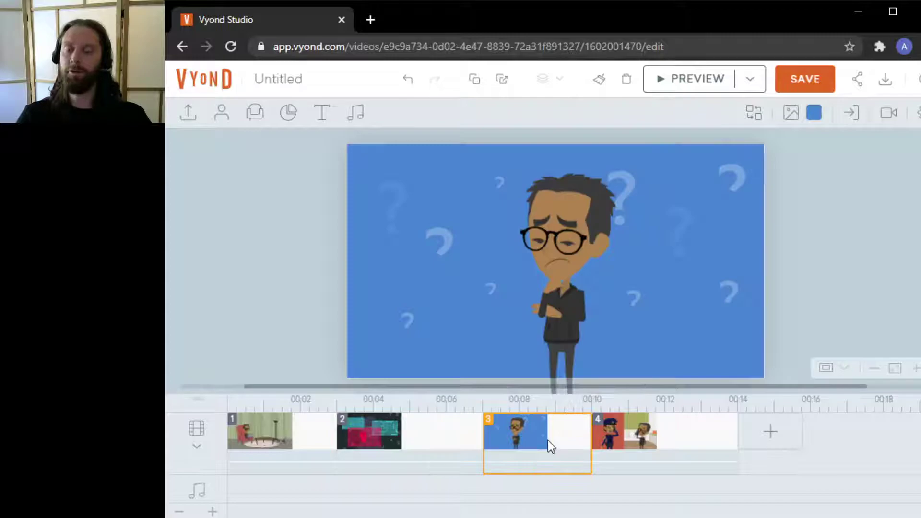
{"action": "left_click", "coordinate": [716, 418]}
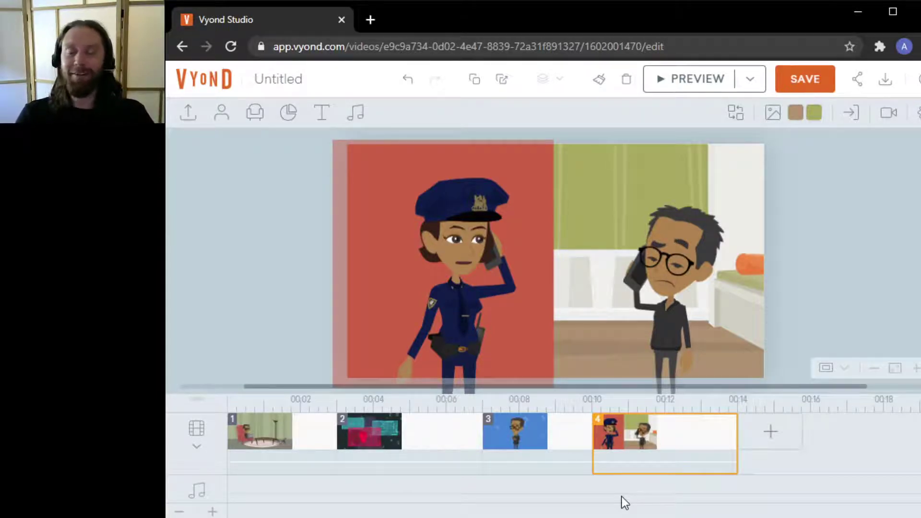
{"action": "left_click", "coordinate": [580, 508]}
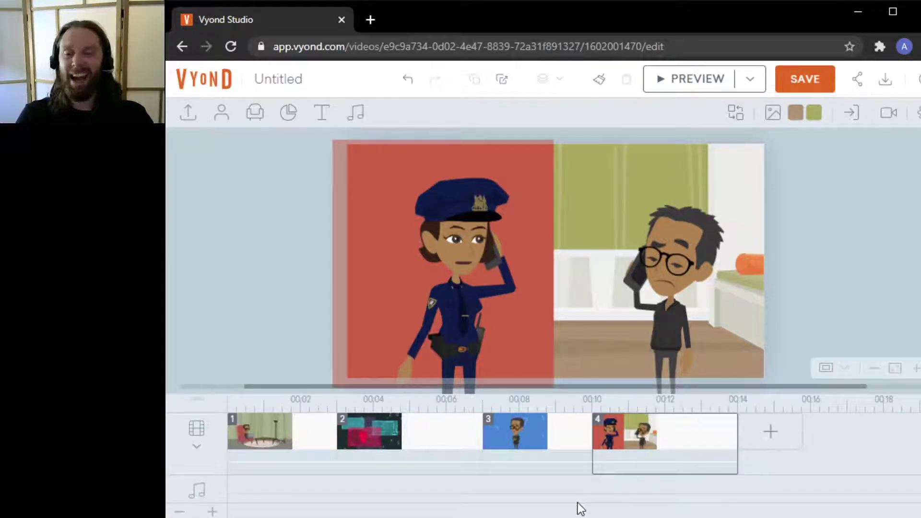
{"action": "left_click", "coordinate": [550, 431]}
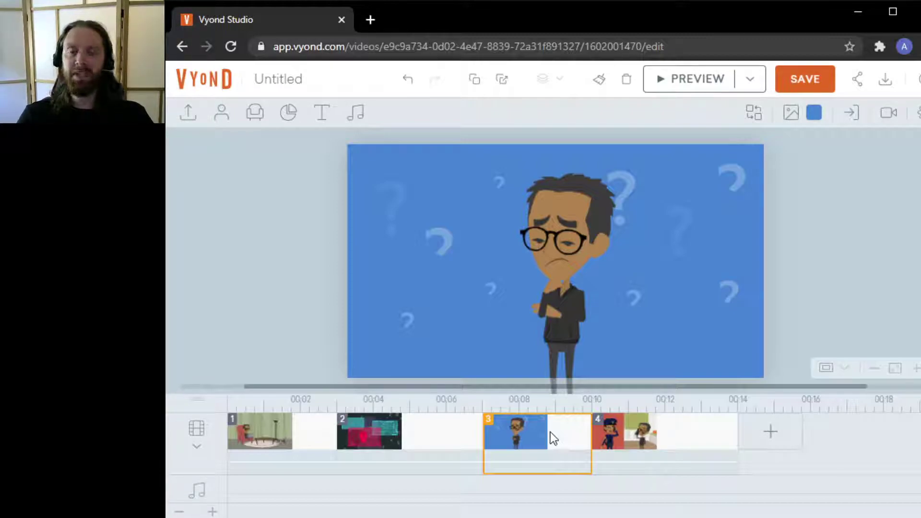
{"action": "left_click", "coordinate": [313, 445]}
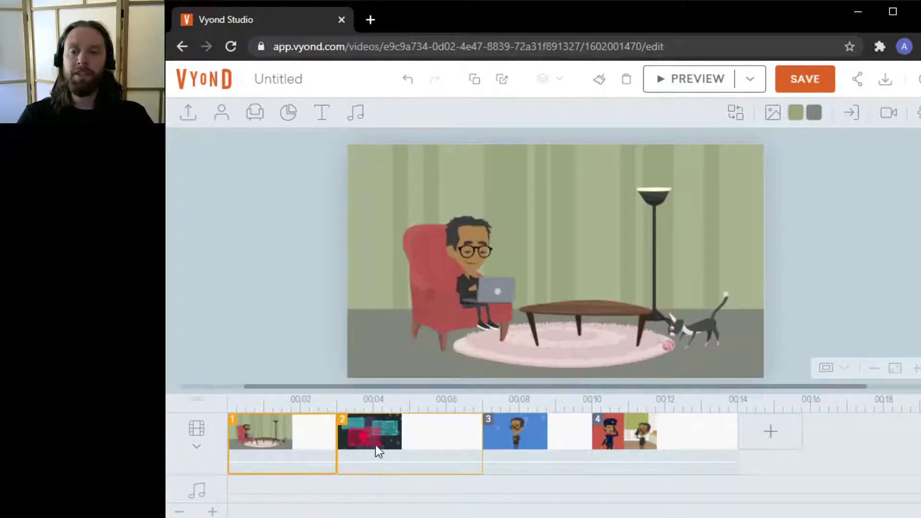
{"action": "left_click", "coordinate": [377, 446]}
Move the living-room scene from the start of the timeline to the end, then return it to first place
{"action": "left_click", "coordinate": [281, 453]}
{"action": "left_click_drag", "start_coordinate": [278, 436], "coordinate": [749, 431]}
{"action": "left_click_drag", "start_coordinate": [694, 438], "coordinate": [258, 444]}
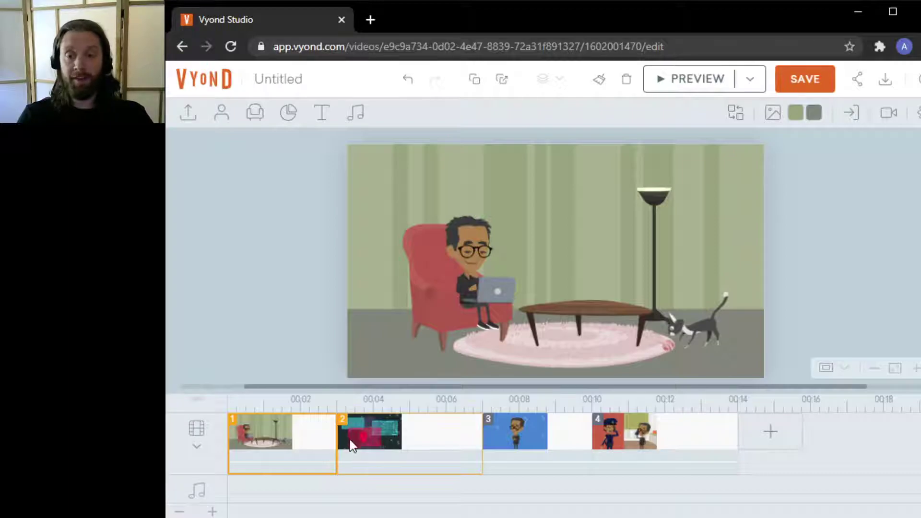
Extend the first scene's duration to about 3.4 seconds on the timeline
{"action": "mouse_move", "coordinate": [337, 438]}
{"action": "left_mouse_down"}
{"action": "mouse_move", "coordinate": [424, 437]}
{"action": "mouse_move", "coordinate": [343, 441]}
{"action": "mouse_move", "coordinate": [398, 441]}
{"action": "mouse_move", "coordinate": [350, 448]}
{"action": "left_mouse_up"}
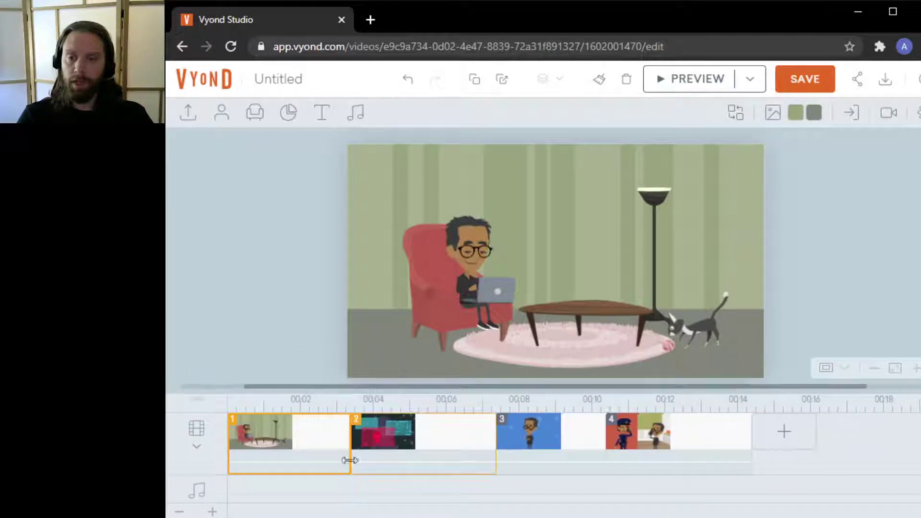
Zoom the timeline out and in to view the scenes at coarser and finer time scales
{"action": "left_click", "coordinate": [178, 514]}
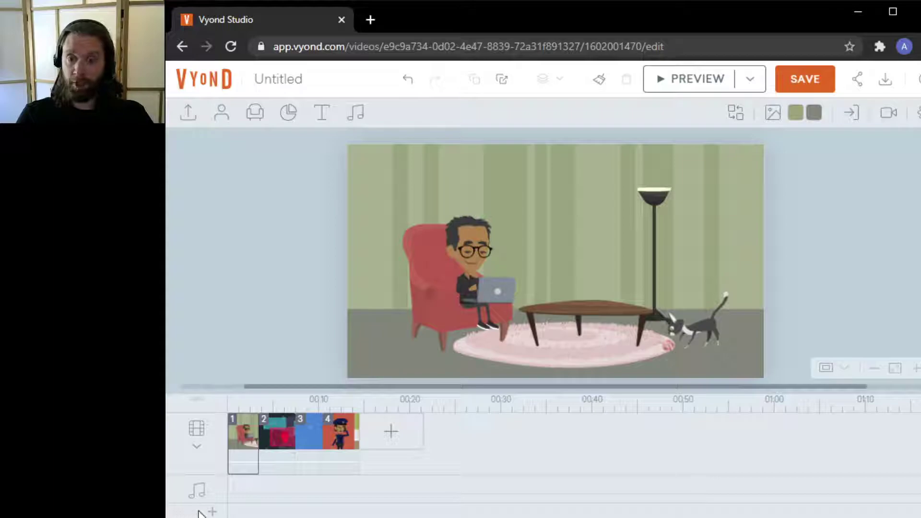
{"action": "left_click", "coordinate": [213, 512]}
{"action": "left_click", "coordinate": [212, 512]}
{"action": "left_click", "coordinate": [213, 512]}
{"action": "left_click", "coordinate": [212, 513]}
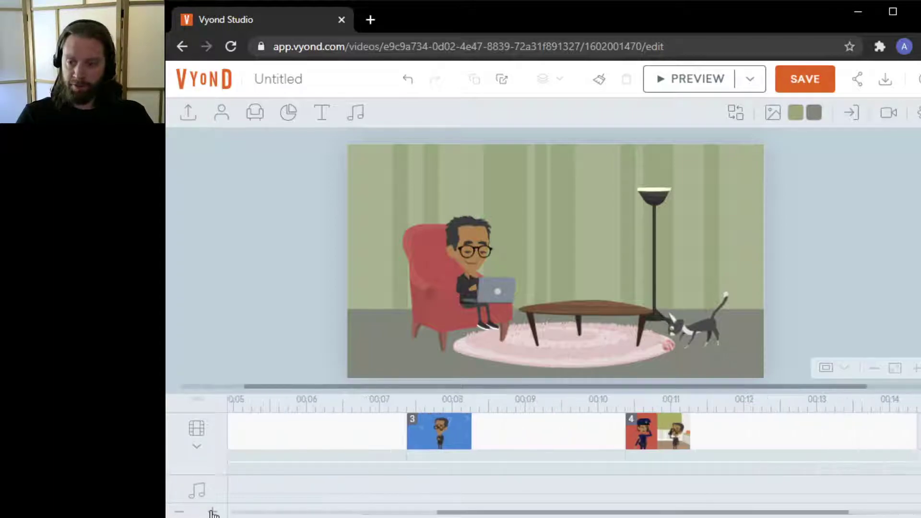
{"action": "left_click", "coordinate": [212, 512]}
{"action": "left_click", "coordinate": [213, 513]}
{"action": "left_click", "coordinate": [213, 512]}
{"action": "left_click", "coordinate": [213, 513]}
{"action": "left_click", "coordinate": [349, 434]}
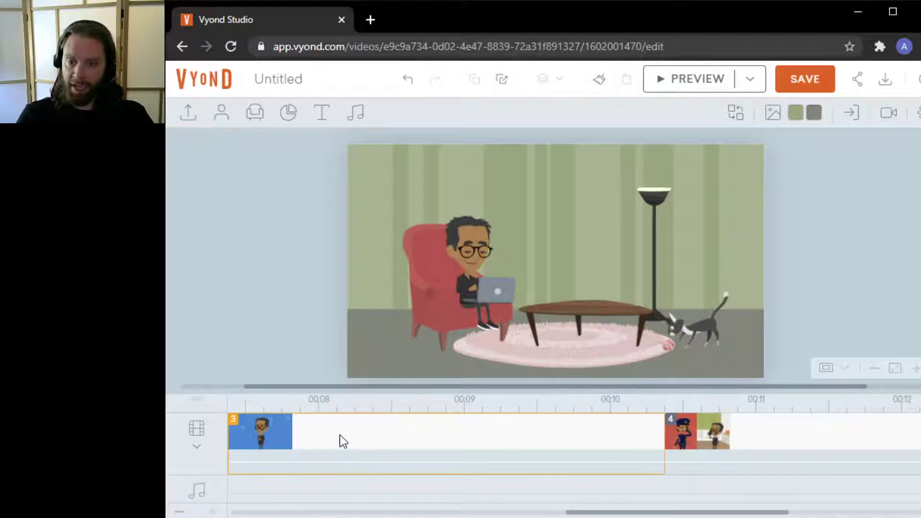
{"action": "left_click", "coordinate": [743, 431]}
{"action": "left_click", "coordinate": [392, 438]}
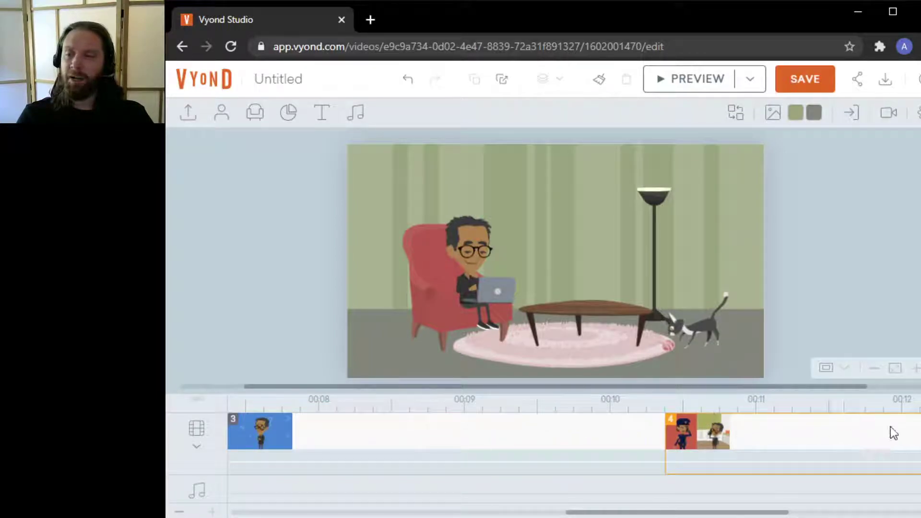
{"action": "left_click", "coordinate": [178, 512]}
{"action": "left_click", "coordinate": [178, 513]}
{"action": "left_click", "coordinate": [177, 513]}
{"action": "left_click", "coordinate": [178, 513]}
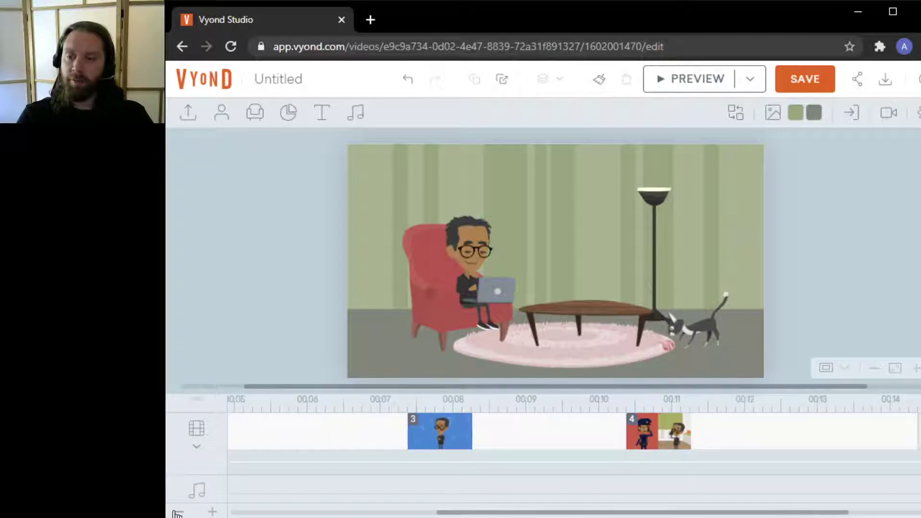
{"action": "left_click", "coordinate": [178, 513]}
{"action": "left_click", "coordinate": [177, 513]}
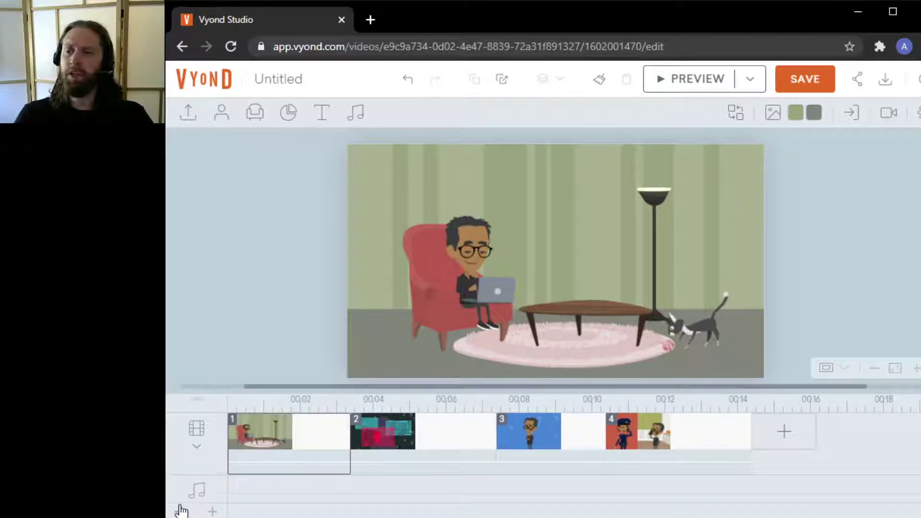
{"action": "left_click", "coordinate": [424, 473]}
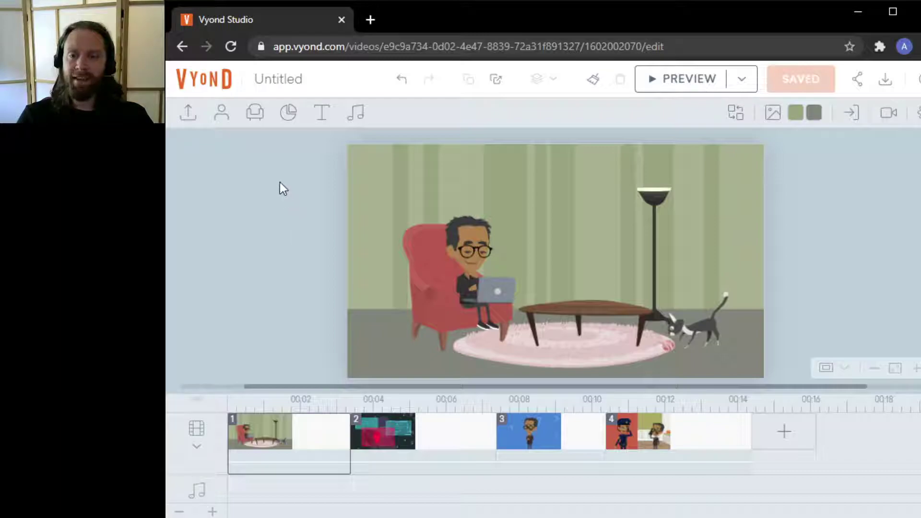
Preview the music track "All Hat and No Cattle" and add it to the timeline as background audio
{"action": "left_click", "coordinate": [356, 116]}
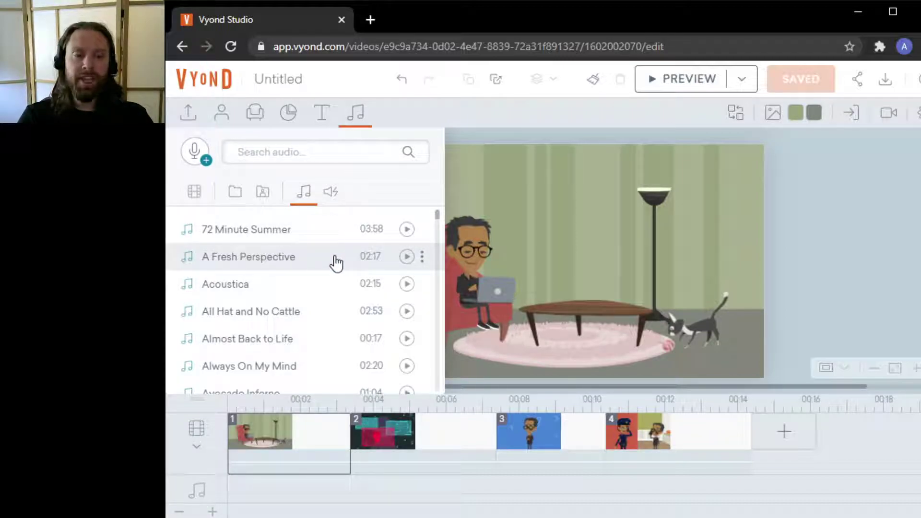
{"action": "left_click", "coordinate": [407, 312]}
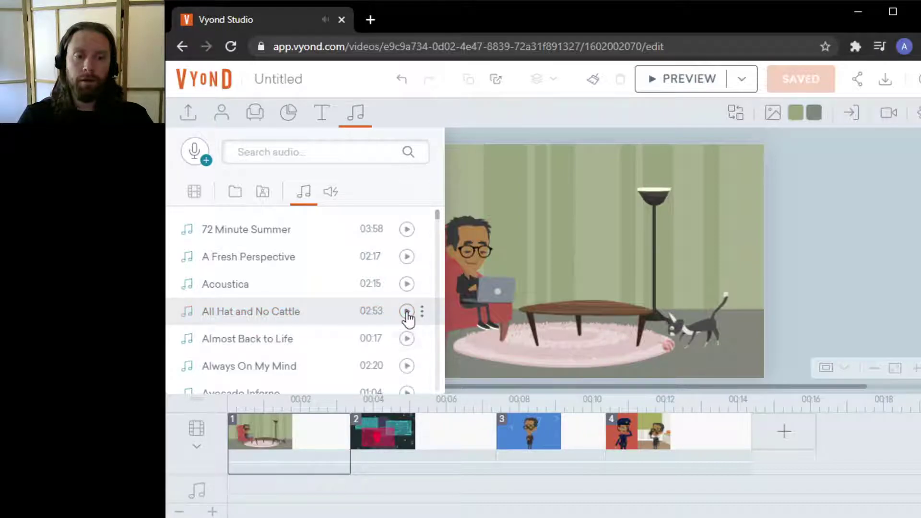
{"action": "left_click", "coordinate": [407, 311]}
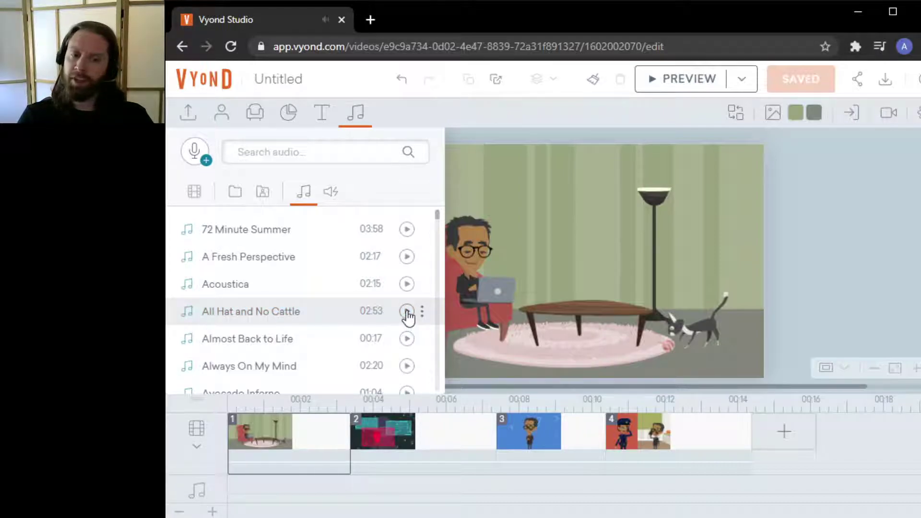
{"action": "left_click", "coordinate": [243, 318]}
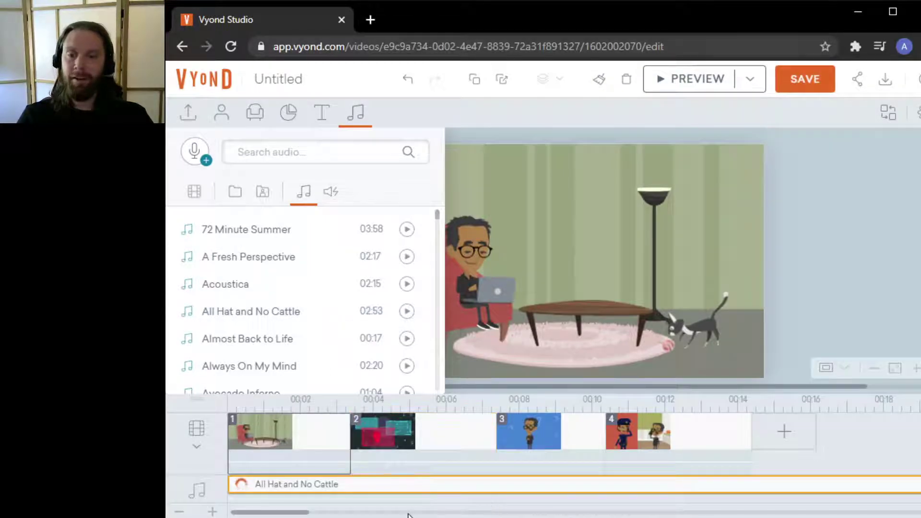
{"action": "left_click", "coordinate": [355, 114]}
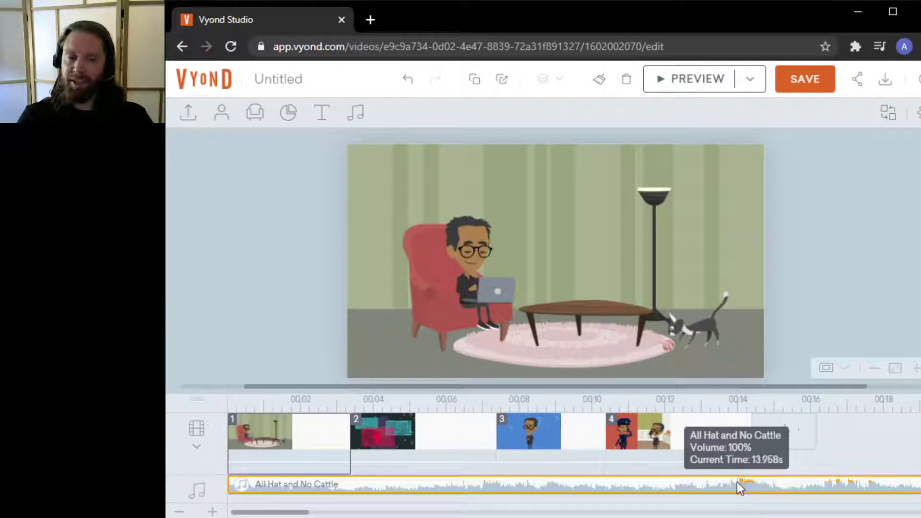
Set the volume of the "All Hat and No Cattle" track to 5%
{"action": "right_click", "coordinate": [534, 485]}
{"action": "left_click", "coordinate": [583, 397]}
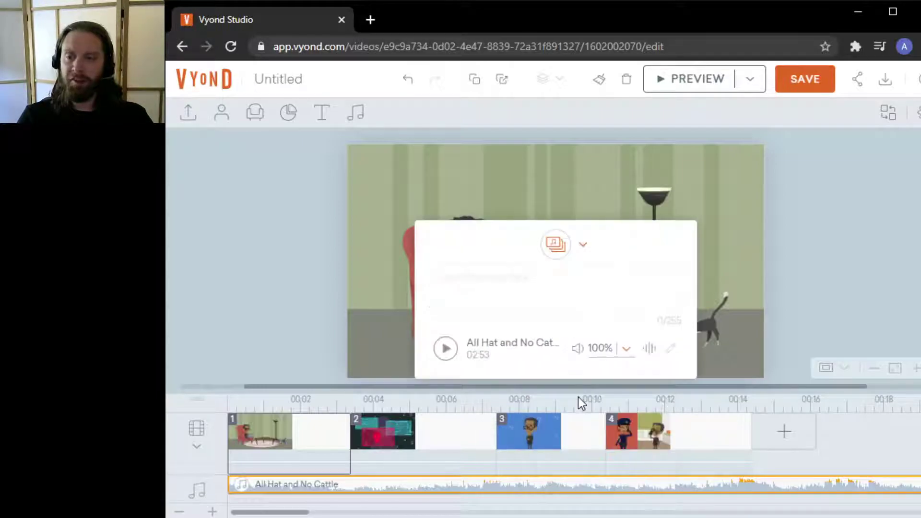
{"action": "left_click", "coordinate": [601, 348]}
{"action": "type", "text": "5"}
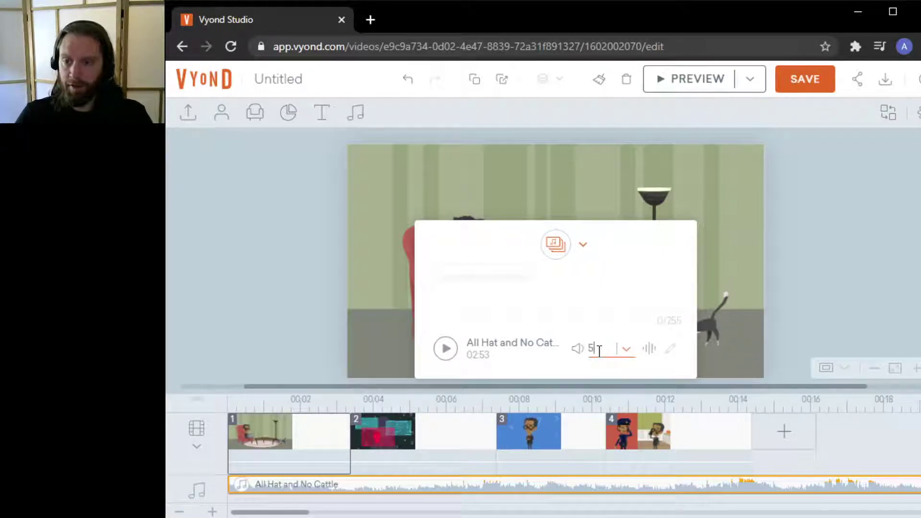
{"action": "key", "text": "Return"}
{"action": "left_click", "coordinate": [798, 260]}
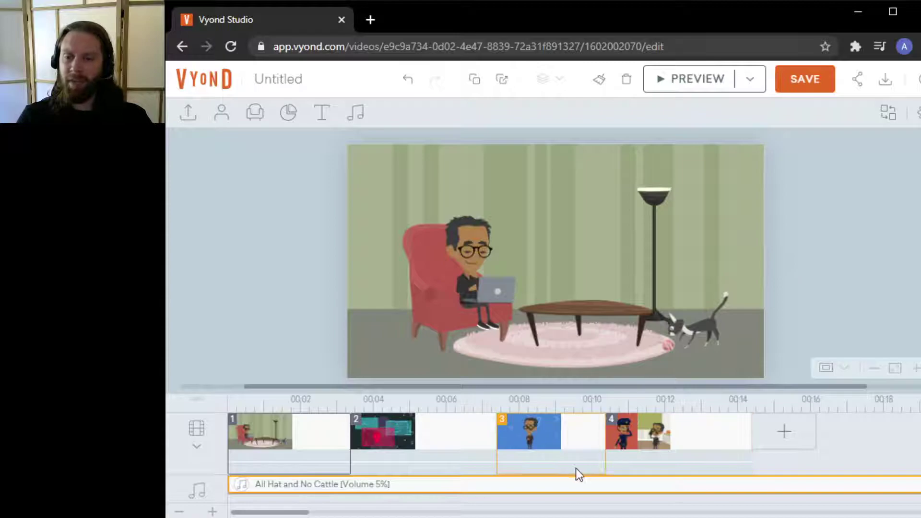
Turn on fading for the "All Hat and No Cattle" track and set its begin fade duration to 0 seconds
{"action": "right_click", "coordinate": [519, 487]}
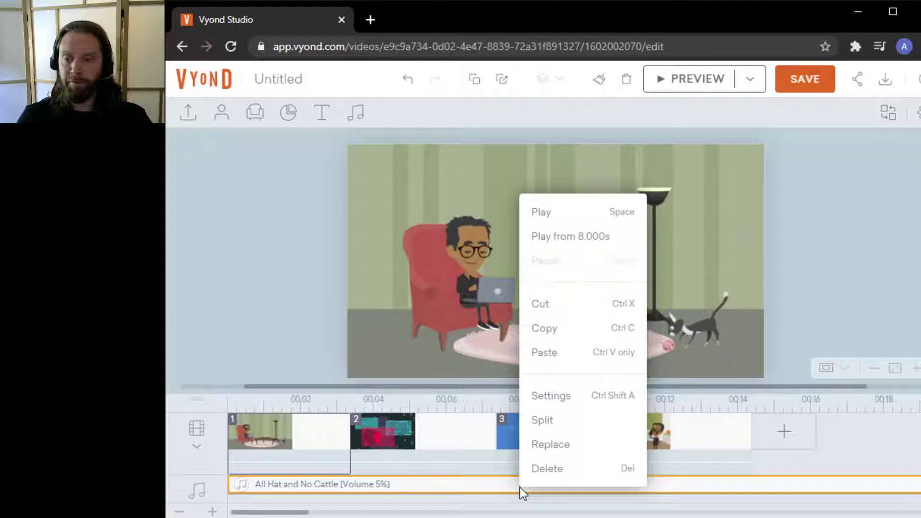
{"action": "left_click", "coordinate": [572, 396]}
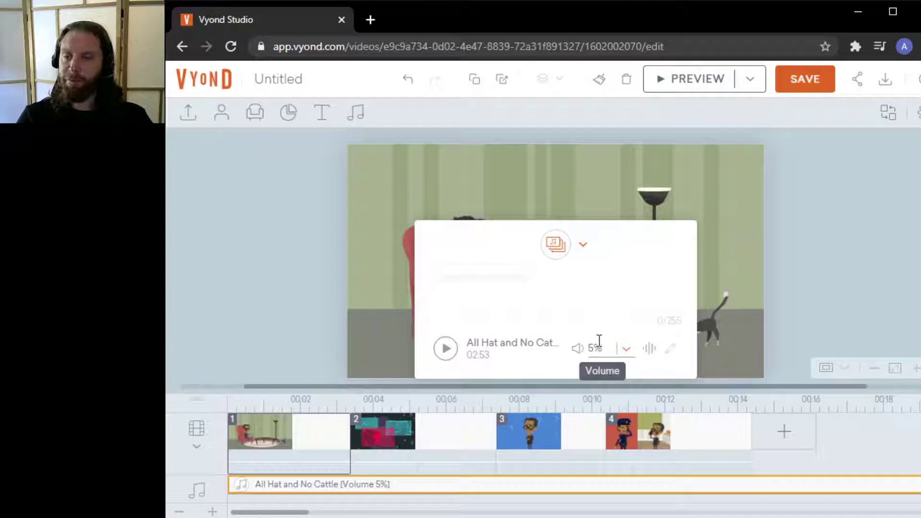
{"action": "left_click", "coordinate": [648, 348]}
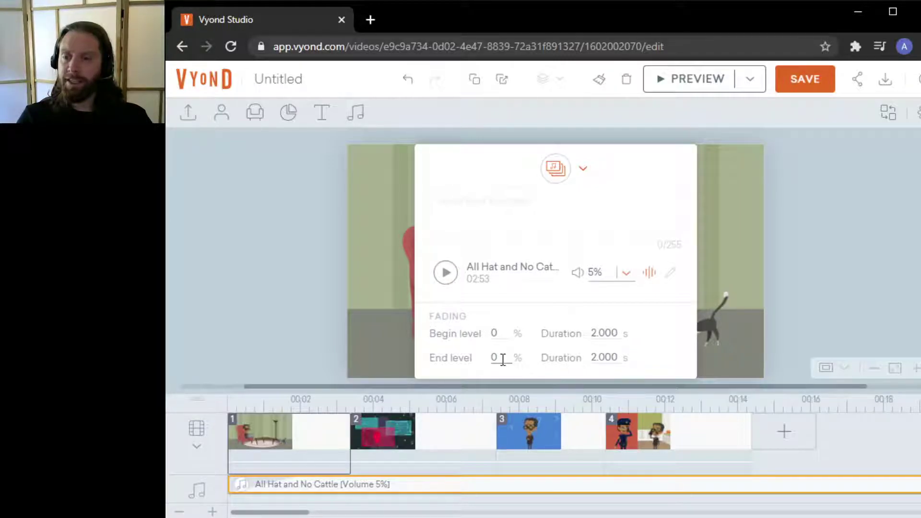
{"action": "left_click", "coordinate": [597, 334]}
{"action": "type", "text": "0"}
{"action": "key", "text": "Return"}
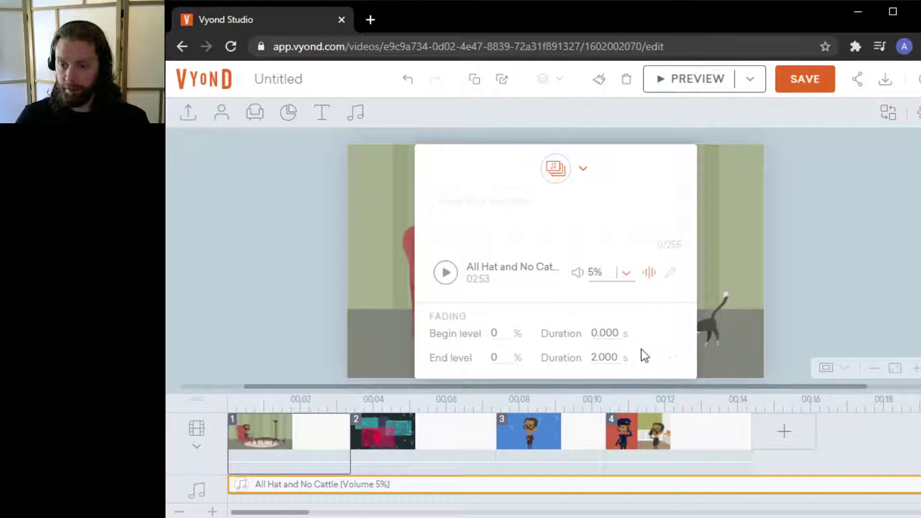
{"action": "left_click", "coordinate": [614, 357]}
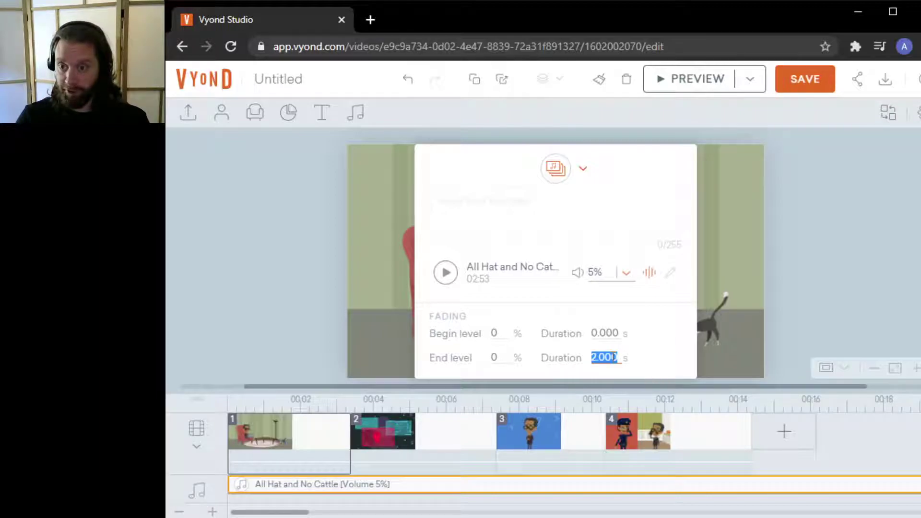
{"action": "left_click", "coordinate": [830, 260]}
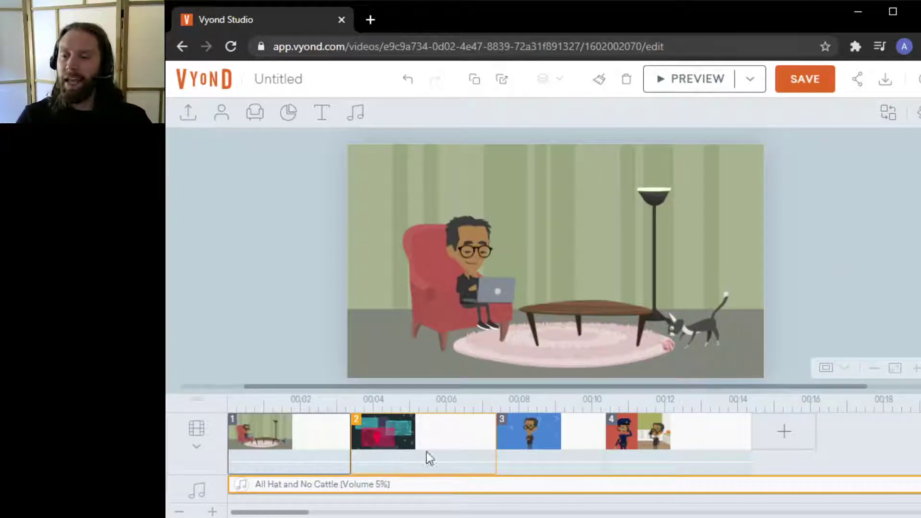
Trim the end of the "All Hat and No Cattle" track so it finishes together with the fourth scene
{"action": "left_click", "coordinate": [180, 512]}
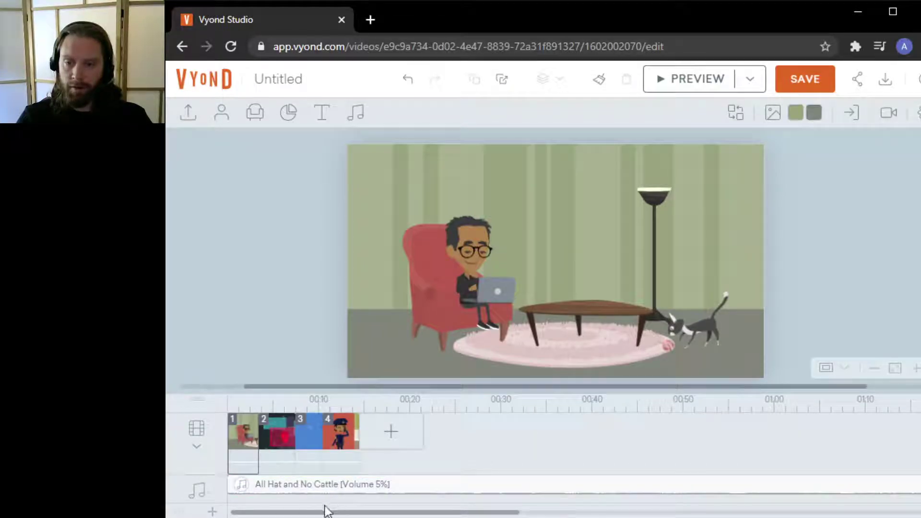
{"action": "left_click_drag", "start_coordinate": [294, 513], "coordinate": [713, 511]}
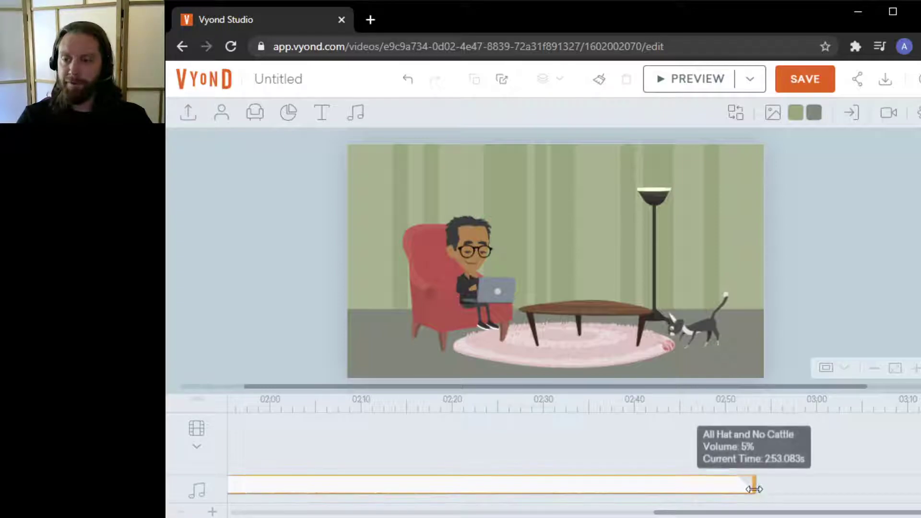
{"action": "left_click_drag", "start_coordinate": [754, 493], "coordinate": [220, 495]}
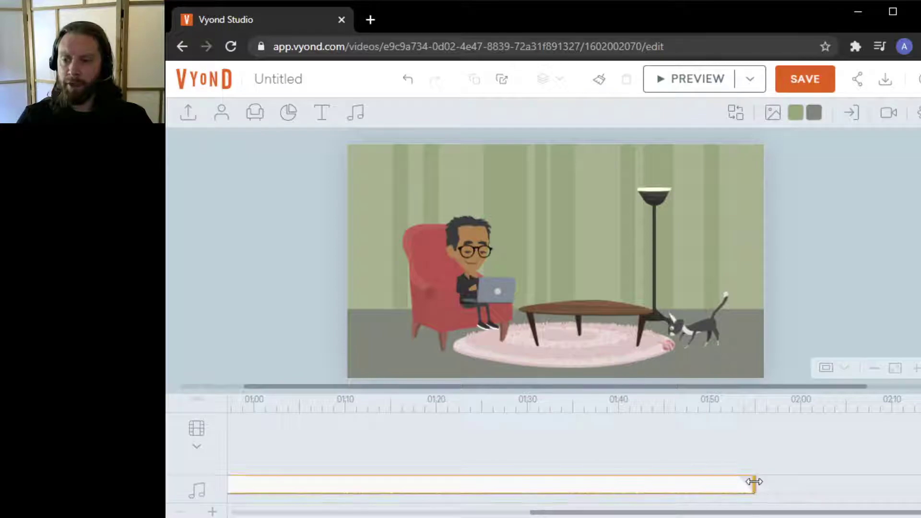
{"action": "left_click_drag", "start_coordinate": [756, 485], "coordinate": [232, 499]}
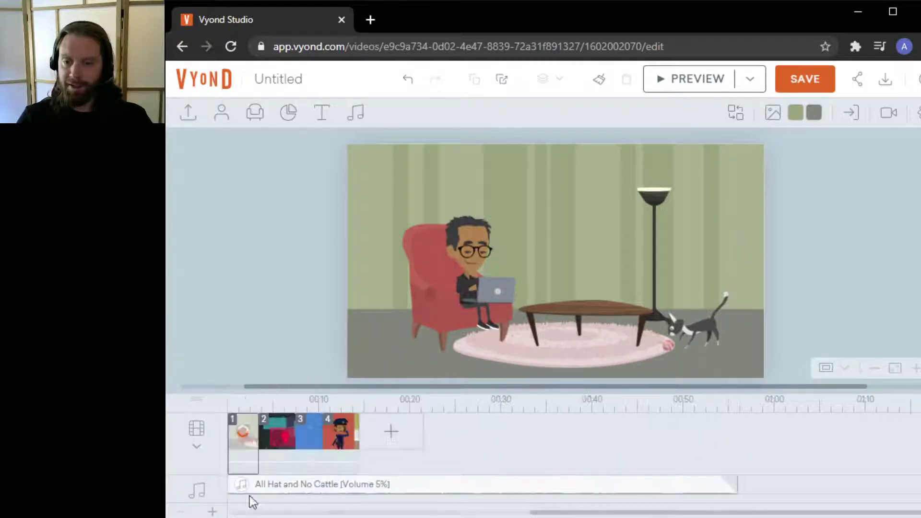
{"action": "left_click_drag", "start_coordinate": [735, 484], "coordinate": [357, 493]}
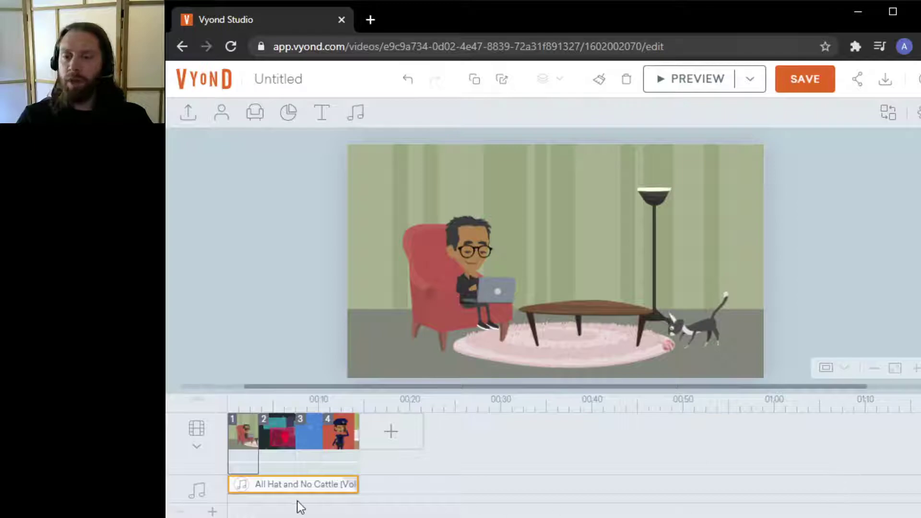
Examine the fade-out of the background music track against the four scenes at a larger timeline scale
{"action": "left_click", "coordinate": [212, 511]}
{"action": "left_click", "coordinate": [213, 512]}
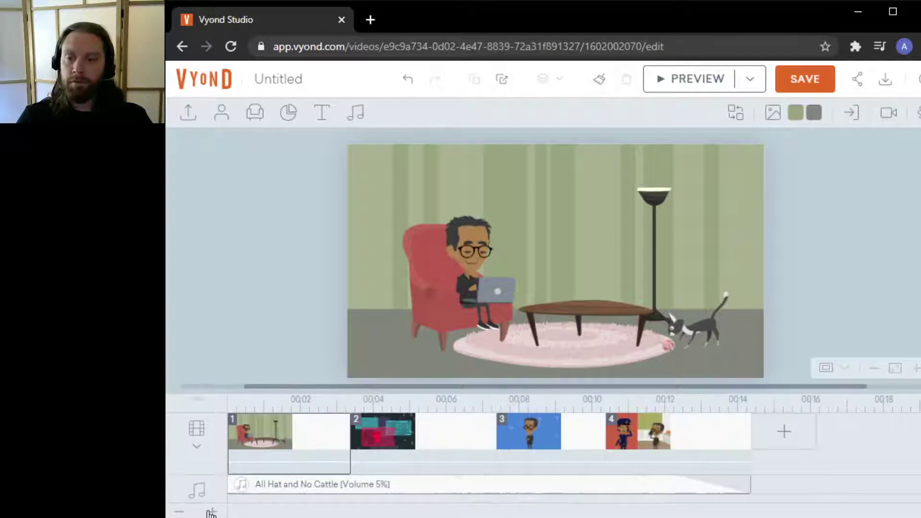
{"action": "left_click", "coordinate": [212, 511]}
{"action": "left_click_drag", "start_coordinate": [520, 513], "coordinate": [178, 514]}
{"action": "left_click", "coordinate": [179, 512]}
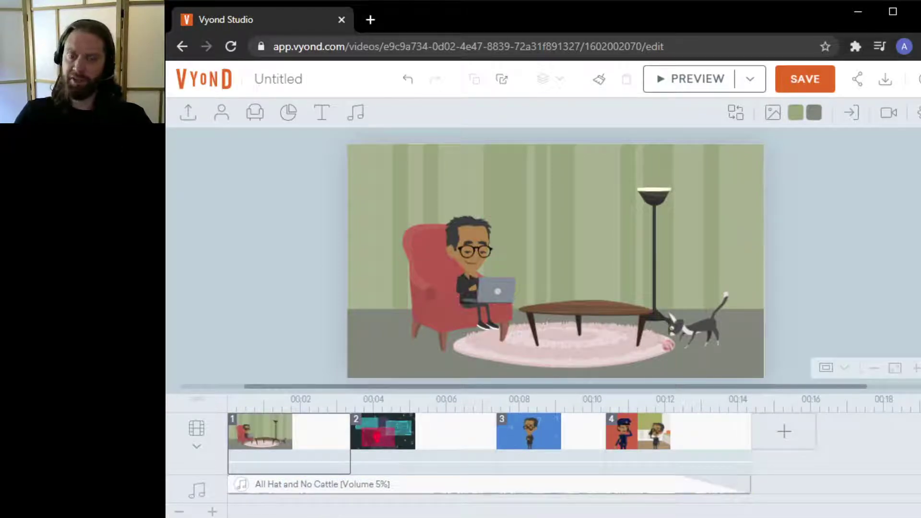
{"action": "left_click", "coordinate": [662, 490]}
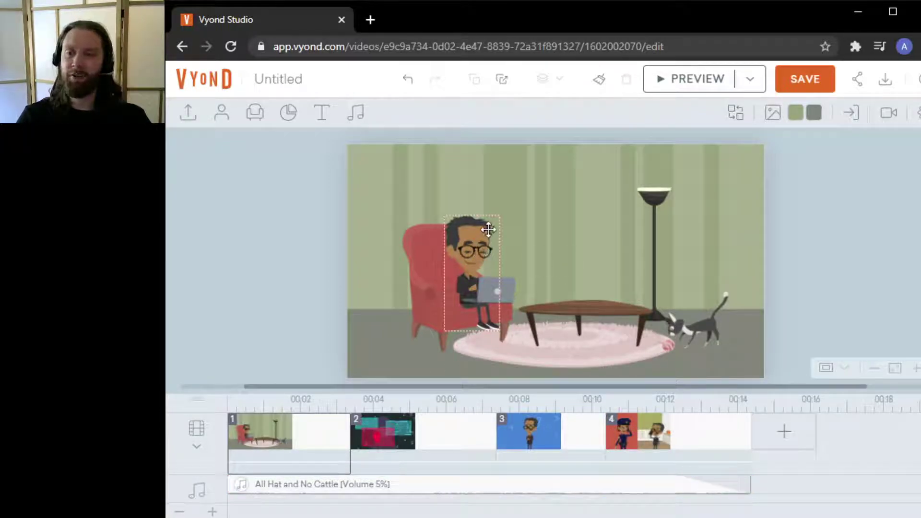
Select the first scene and search the sound effects library for "keyboard"
{"action": "left_click", "coordinate": [314, 430]}
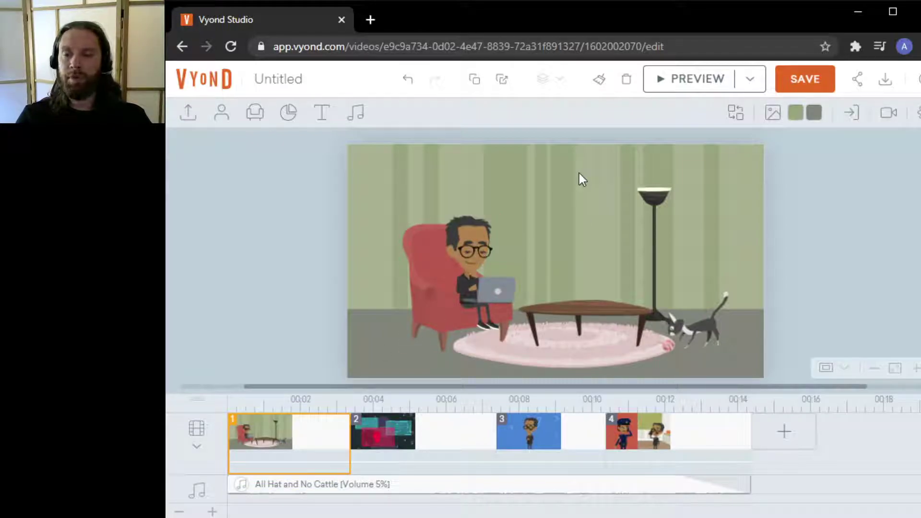
{"action": "left_click", "coordinate": [358, 115]}
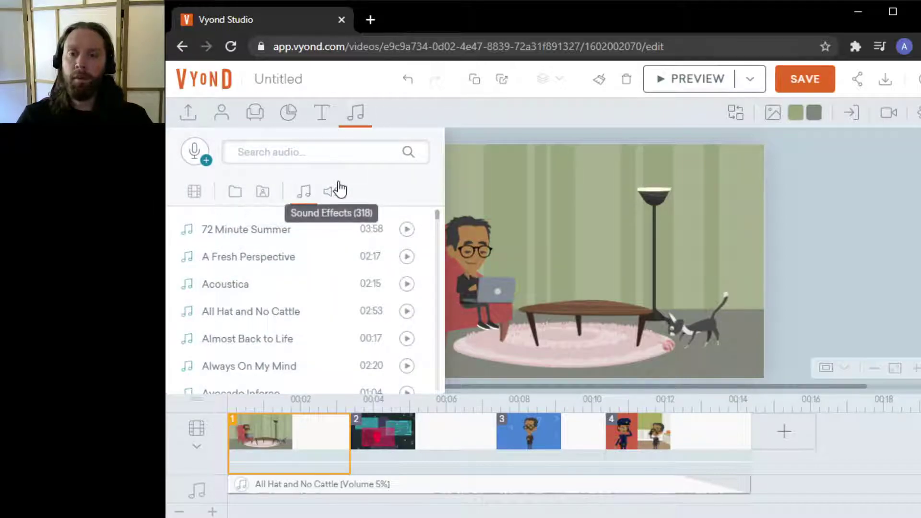
{"action": "left_click", "coordinate": [335, 194]}
{"action": "left_click", "coordinate": [316, 156]}
{"action": "type", "text": "key"}
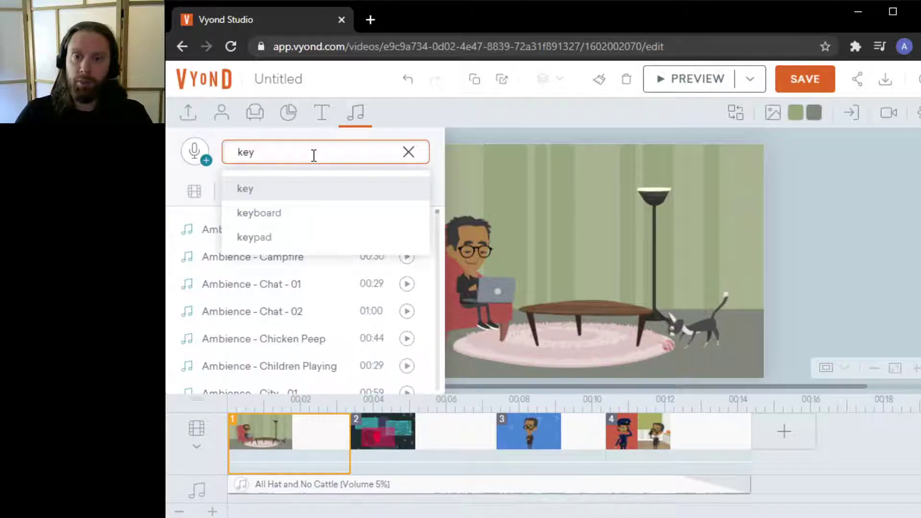
{"action": "key", "text": "Down"}
{"action": "key", "text": "Return"}
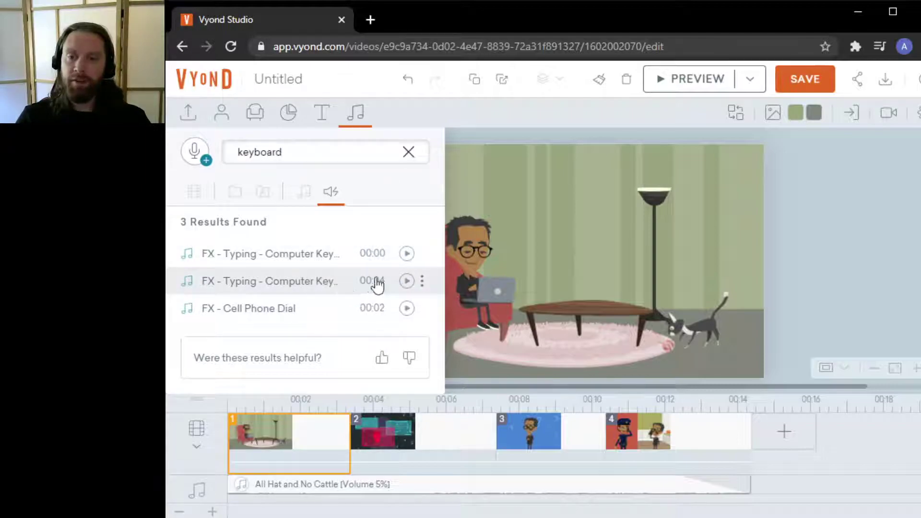
Add the 4-second "FX - Typing - Computer Keyboard - 02" effect and trim its end to just before the first scene ends
{"action": "left_click", "coordinate": [294, 288]}
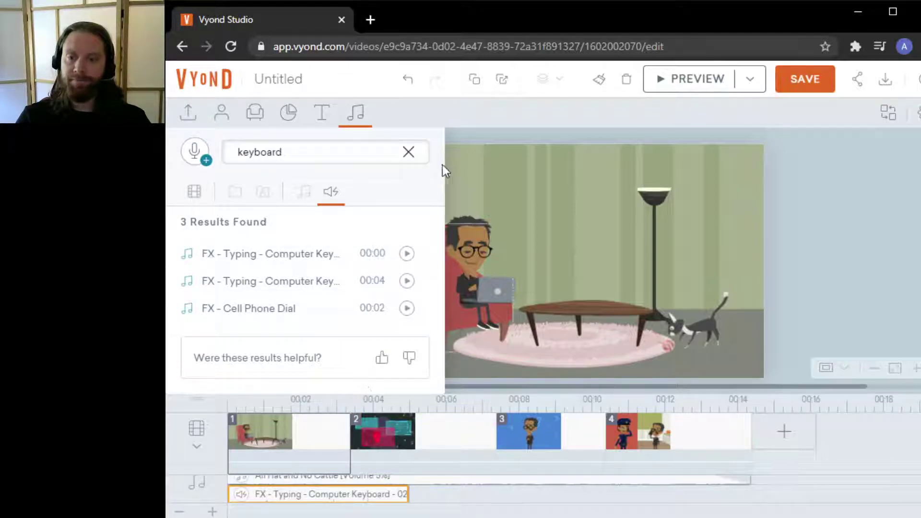
{"action": "left_click", "coordinate": [355, 117]}
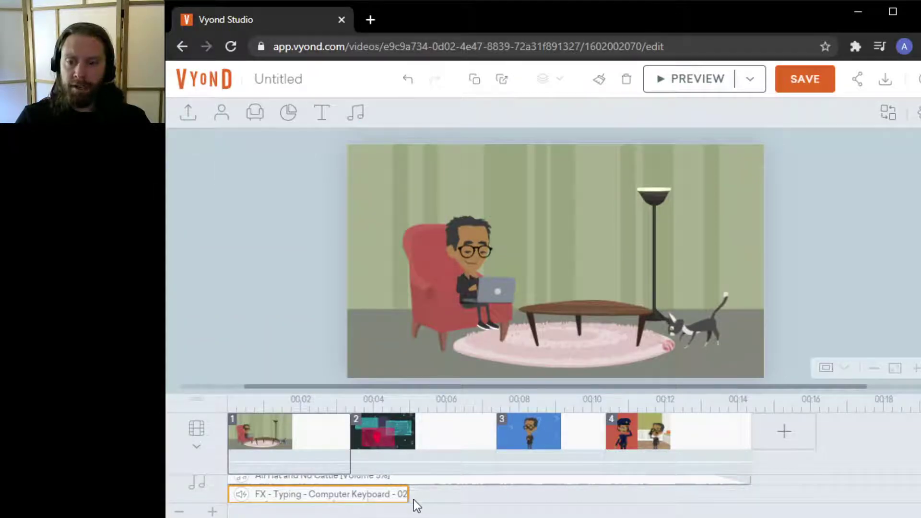
{"action": "left_click_drag", "start_coordinate": [407, 494], "coordinate": [345, 494]}
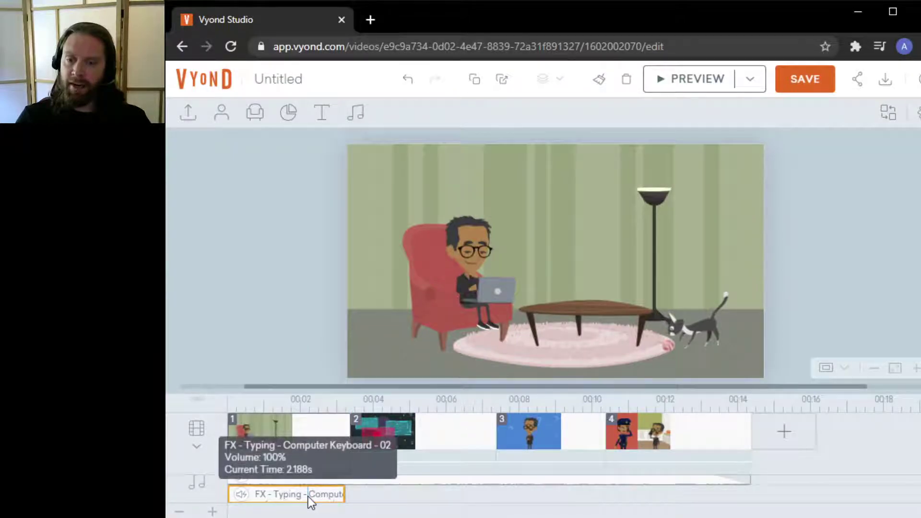
Set the volume of the computer keyboard typing effect to 20%
{"action": "right_click", "coordinate": [308, 496]}
{"action": "left_click", "coordinate": [358, 406]}
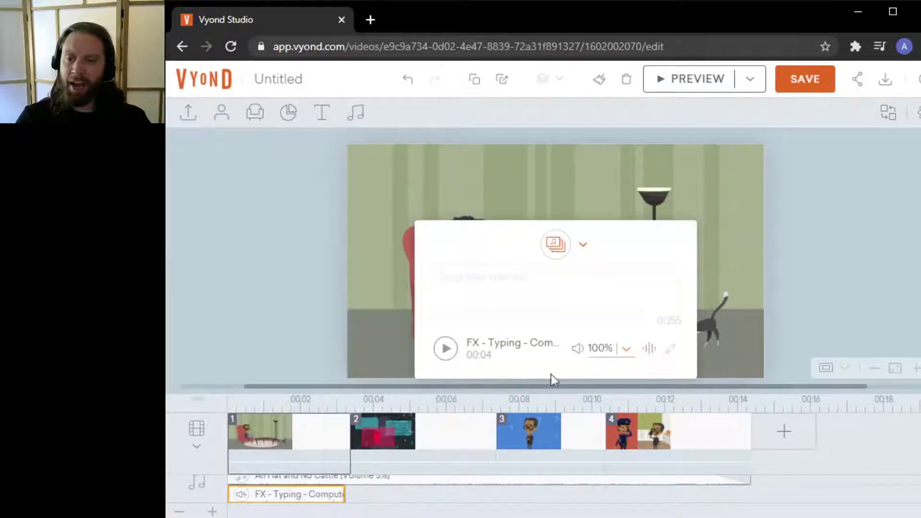
{"action": "left_click", "coordinate": [605, 347]}
{"action": "type", "text": "2"}
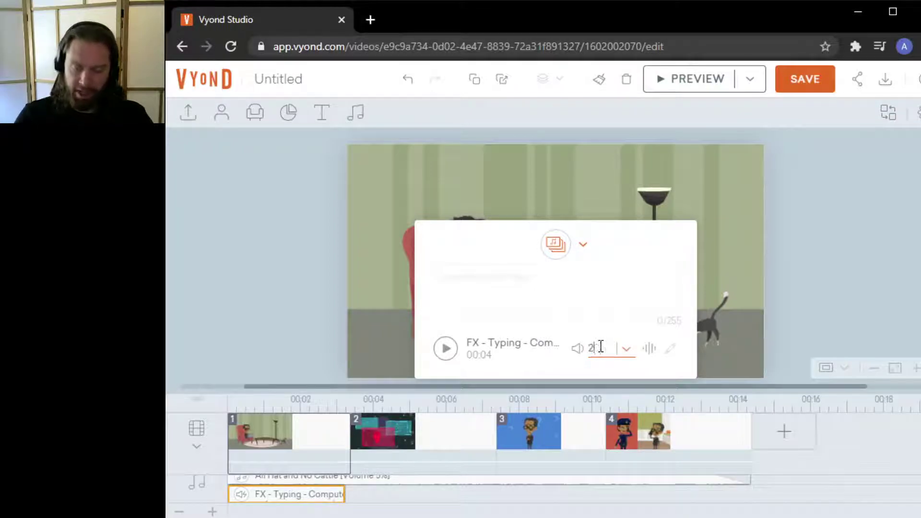
{"action": "left_click", "coordinate": [849, 202]}
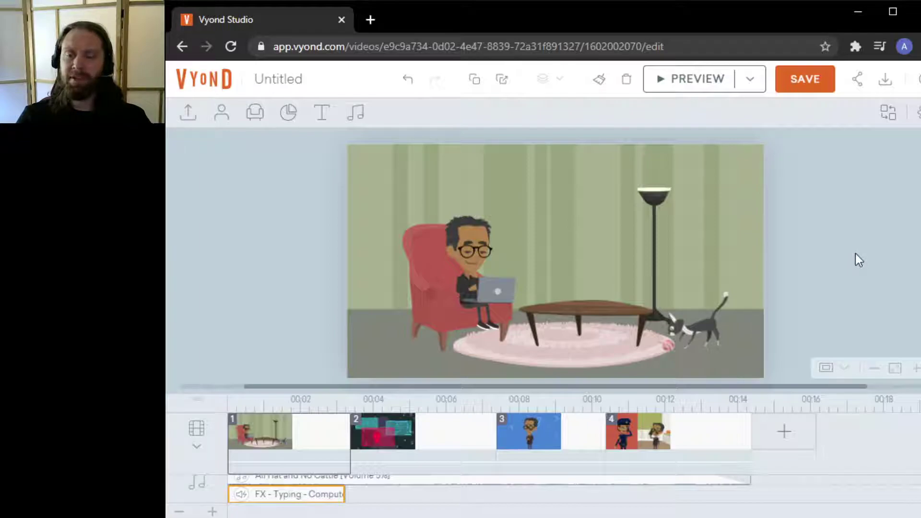
Search the sound effects for "mouse" and add "FX - Mouse Click - 03" to the timeline
{"action": "left_click", "coordinate": [366, 119]}
{"action": "left_click", "coordinate": [328, 151]}
{"action": "type", "text": "mouse"}
{"action": "key", "text": "Return"}
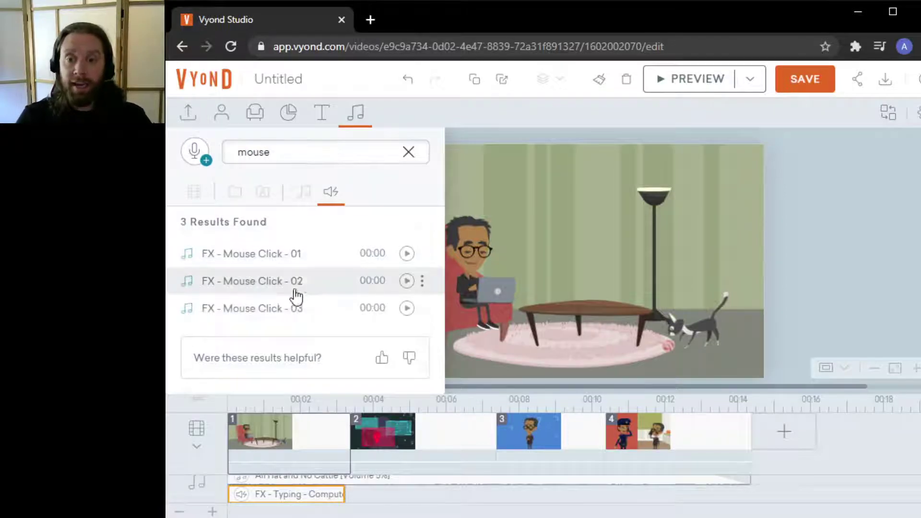
{"action": "left_click", "coordinate": [272, 310]}
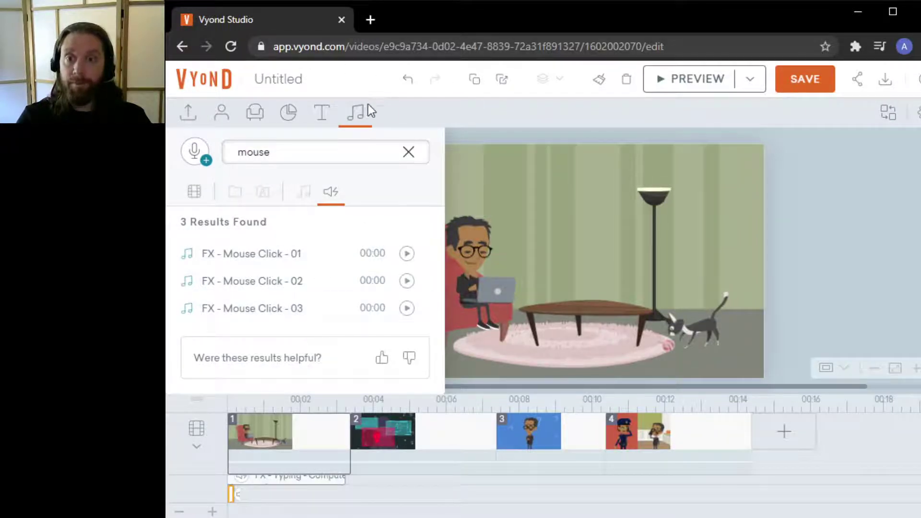
{"action": "left_click", "coordinate": [354, 112]}
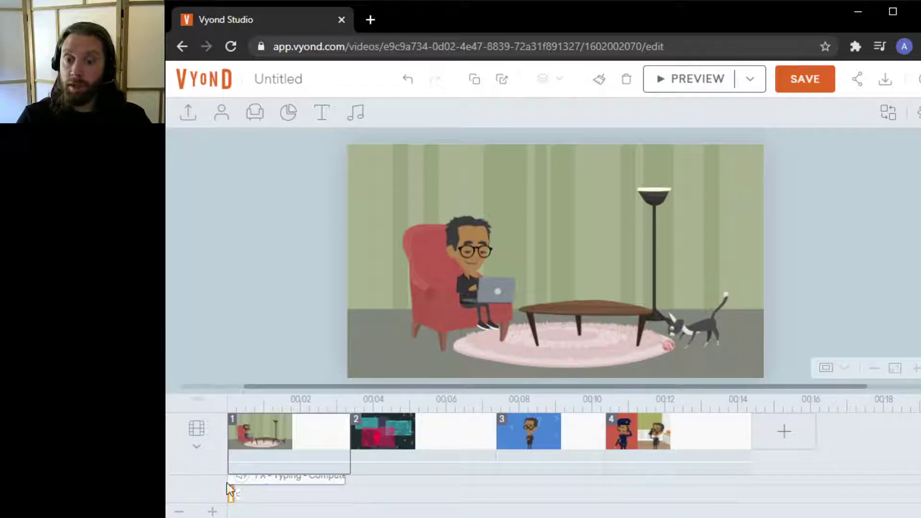
Move the mouse click effect to about 0.7 seconds into the first scene
{"action": "left_click", "coordinate": [213, 512]}
{"action": "left_click", "coordinate": [213, 511]}
{"action": "left_click_drag", "start_coordinate": [578, 514], "coordinate": [371, 514]}
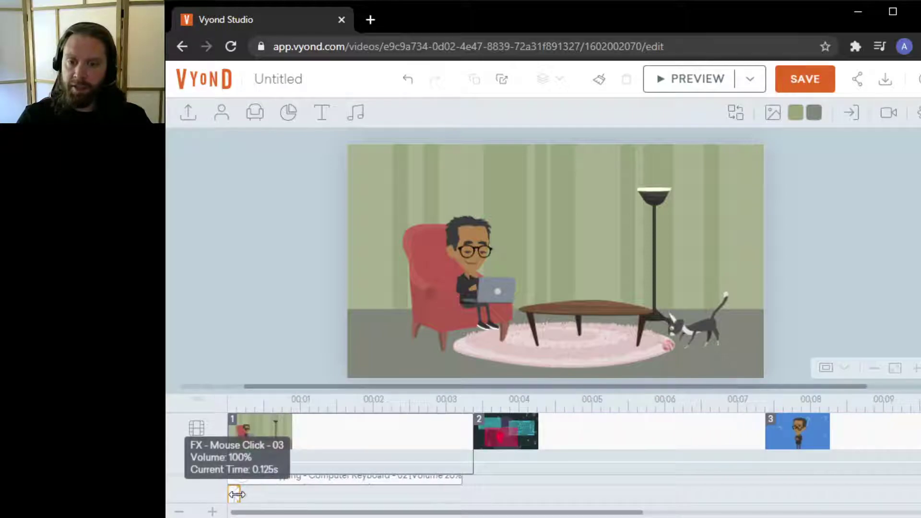
{"action": "left_click_drag", "start_coordinate": [235, 494], "coordinate": [282, 493]}
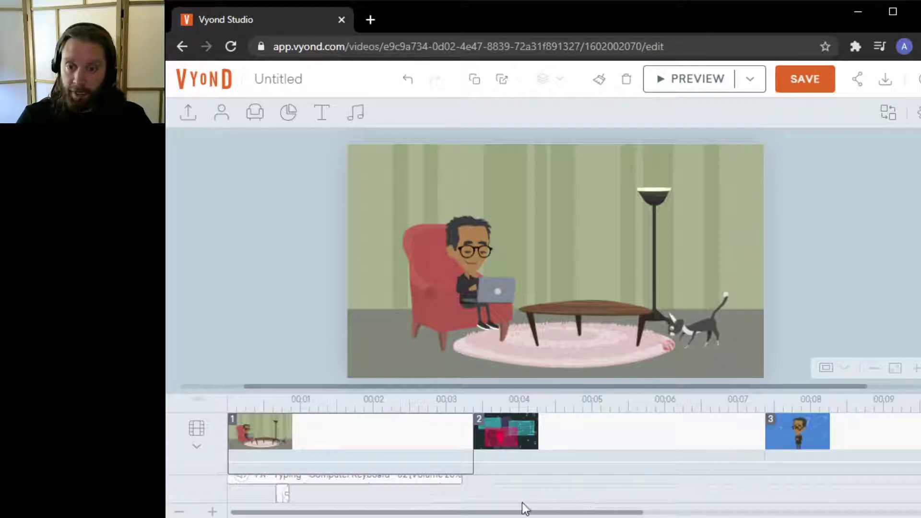
Place two copies of the mouse click effect on the same audio row at about 1.5 and 3 seconds
{"action": "left_click_drag", "start_coordinate": [577, 394], "coordinate": [570, 333]}
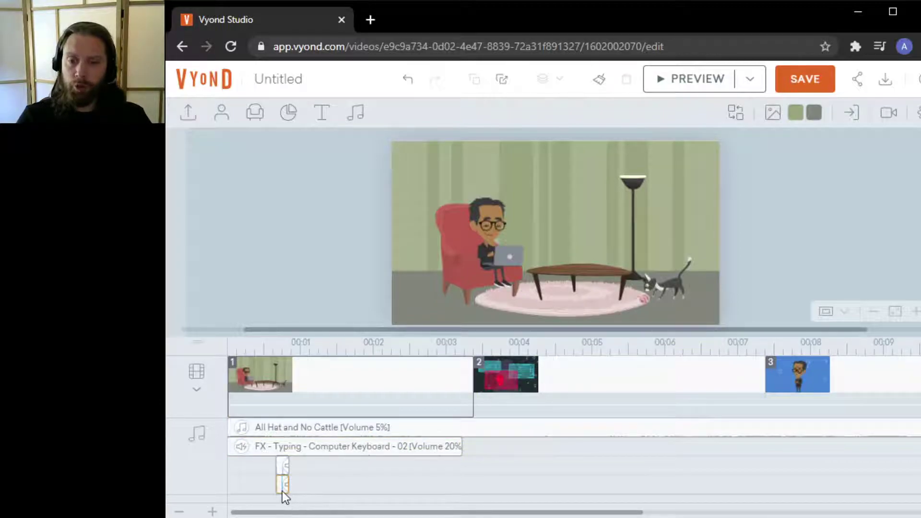
{"action": "left_click_drag", "start_coordinate": [283, 485], "coordinate": [342, 468]}
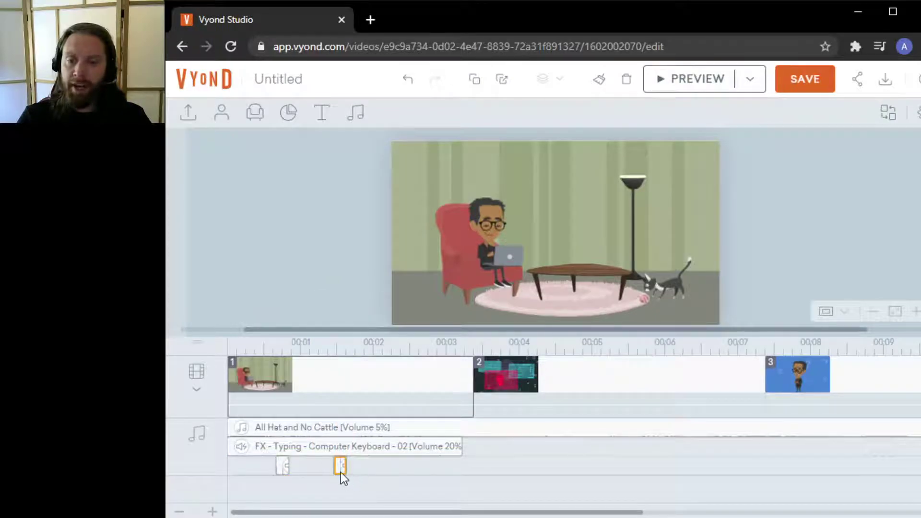
{"action": "key", "text": "ctrl+v"}
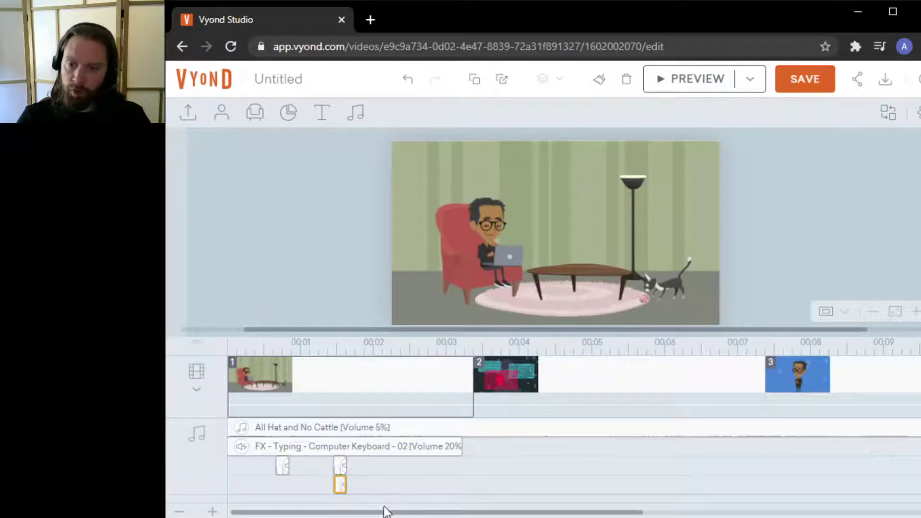
{"action": "left_click_drag", "start_coordinate": [337, 490], "coordinate": [450, 468]}
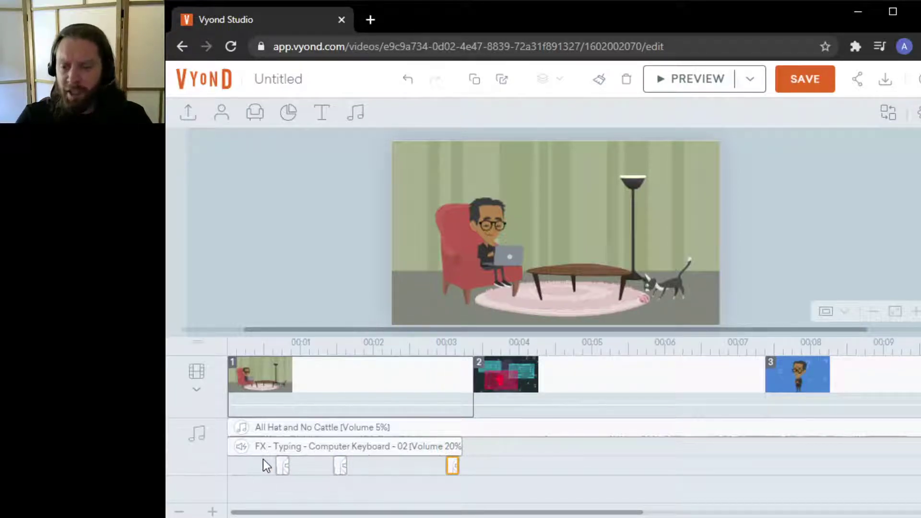
Extend the end of the keyboard typing effect to the end of the first scene
{"action": "left_click", "coordinate": [595, 413]}
{"action": "left_click", "coordinate": [494, 447]}
{"action": "left_click", "coordinate": [463, 448]}
{"action": "left_click_drag", "start_coordinate": [460, 442], "coordinate": [470, 442]}
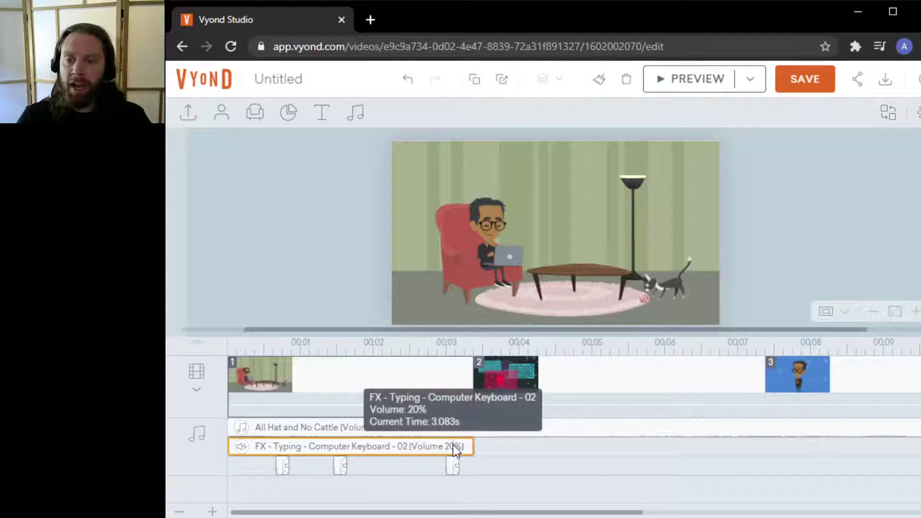
Turn on fading for the keyboard typing effect with a begin duration of 0 seconds and an end duration of 1 second
{"action": "right_click", "coordinate": [452, 445]}
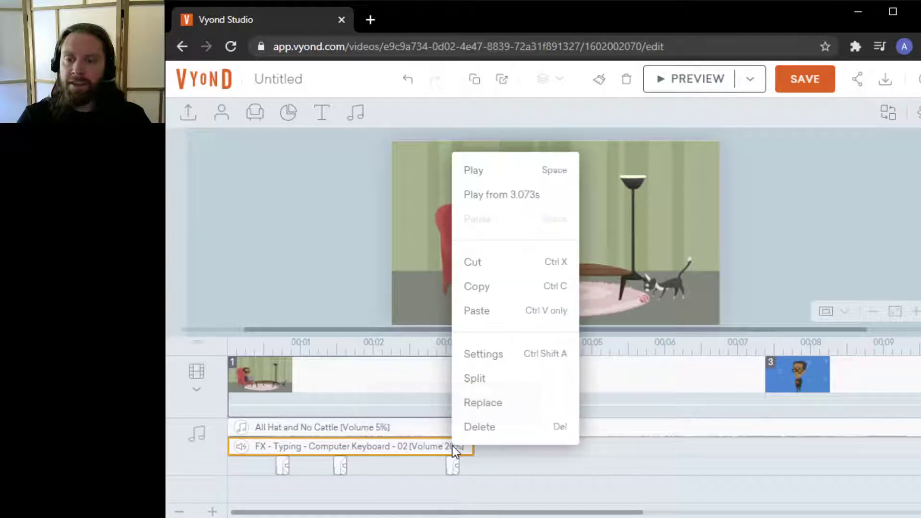
{"action": "left_click", "coordinate": [521, 358]}
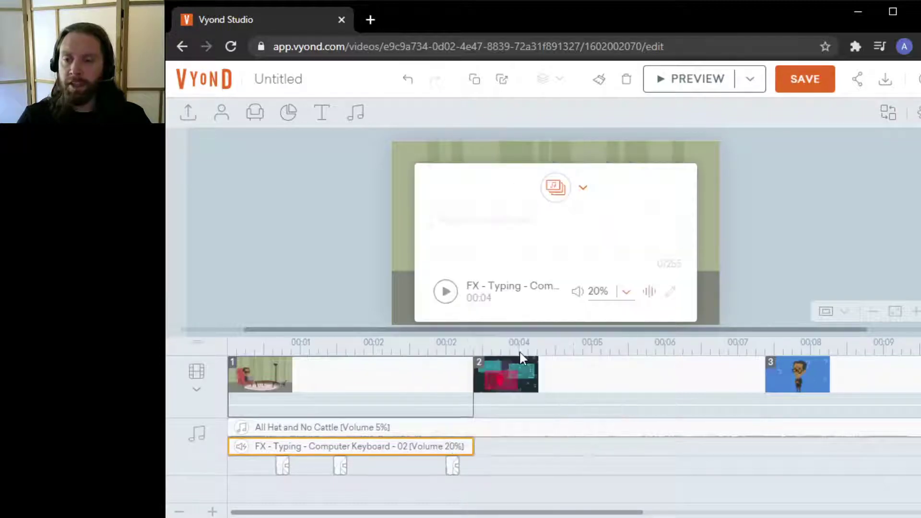
{"action": "left_click", "coordinate": [650, 291]}
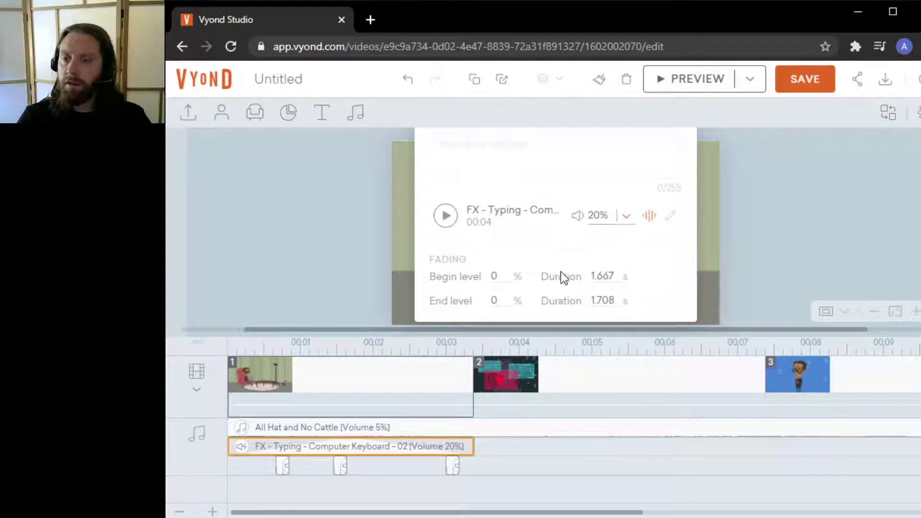
{"action": "double_click", "coordinate": [600, 276]}
{"action": "type", "text": "0"}
{"action": "key", "text": "Return"}
{"action": "double_click", "coordinate": [604, 300]}
{"action": "type", "text": "1"}
{"action": "key", "text": "Return"}
{"action": "left_click", "coordinate": [565, 464]}
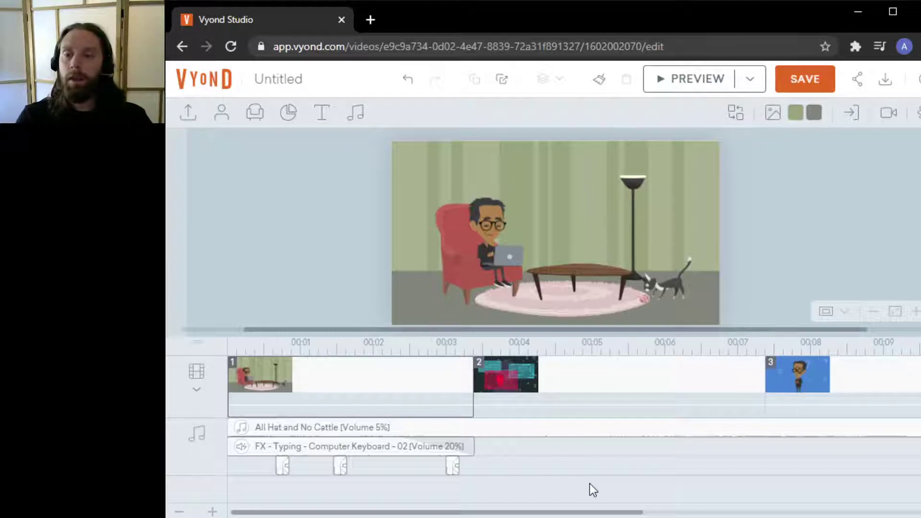
Search the sound effects for "spooky" and add "FX - Logo - Spooky Mist" at the start of the second scene
{"action": "left_click", "coordinate": [597, 364]}
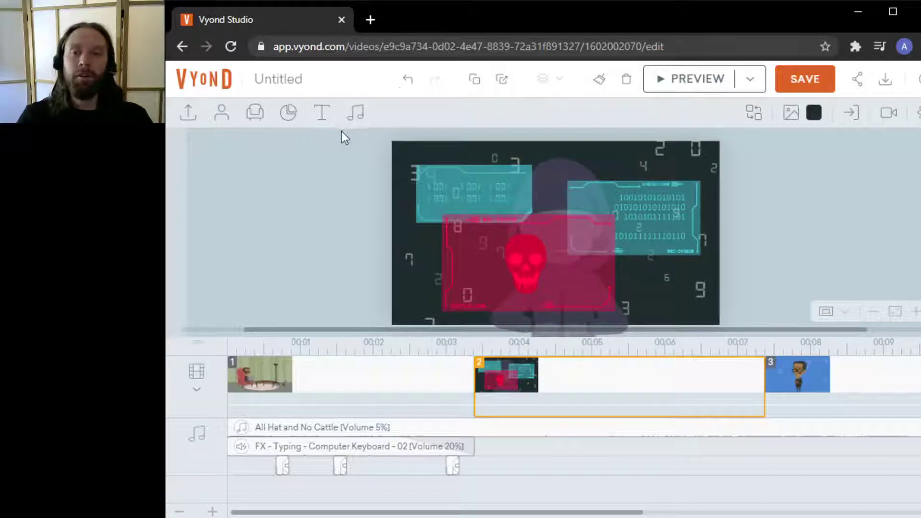
{"action": "left_click", "coordinate": [355, 118]}
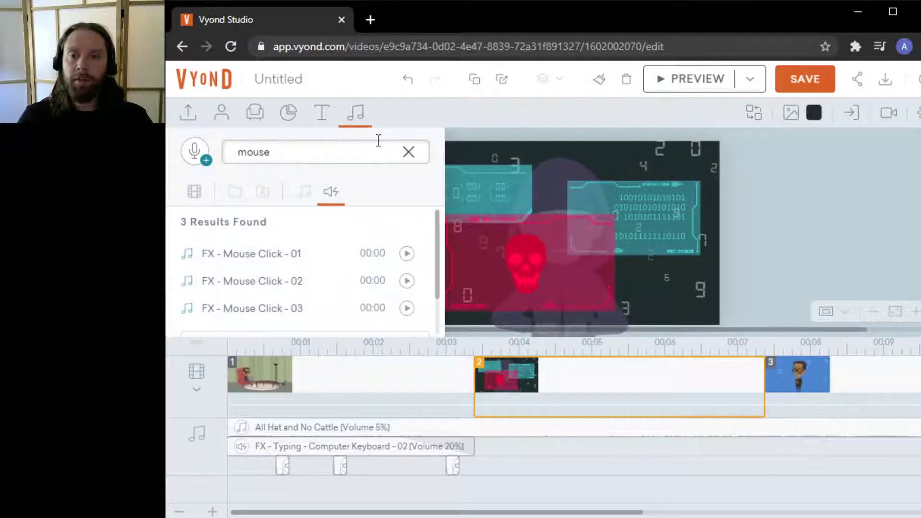
{"action": "double_click", "coordinate": [279, 152]}
{"action": "type", "text": "spooky"}
{"action": "key", "text": "Return"}
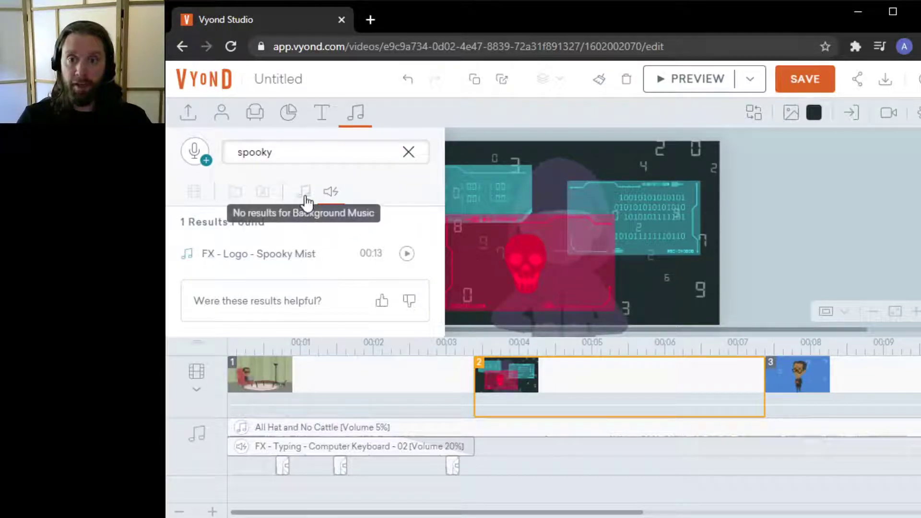
{"action": "left_click", "coordinate": [282, 267]}
{"action": "left_click_drag", "start_coordinate": [446, 513], "coordinate": [546, 509]}
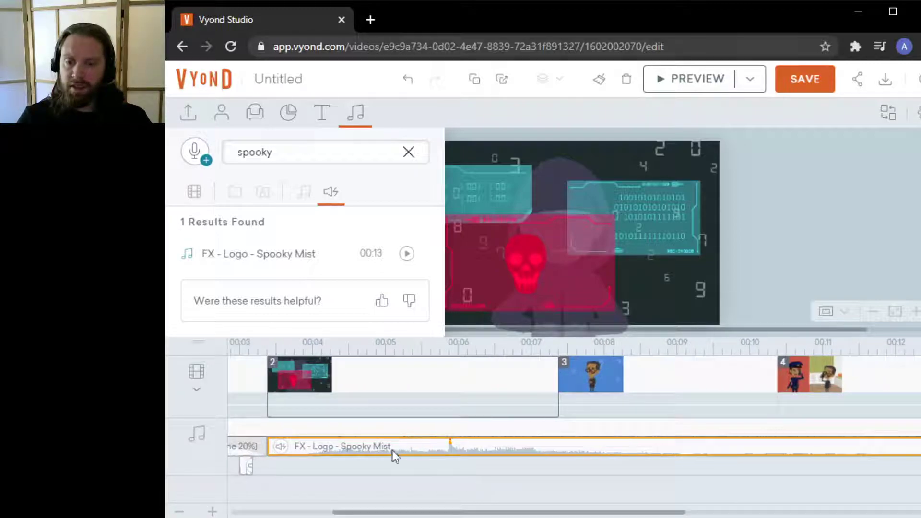
Split the Spooky Mist effect at about 3.9 seconds, remove its first part and move the rest to just after the second scene's start
{"action": "right_click", "coordinate": [306, 451]}
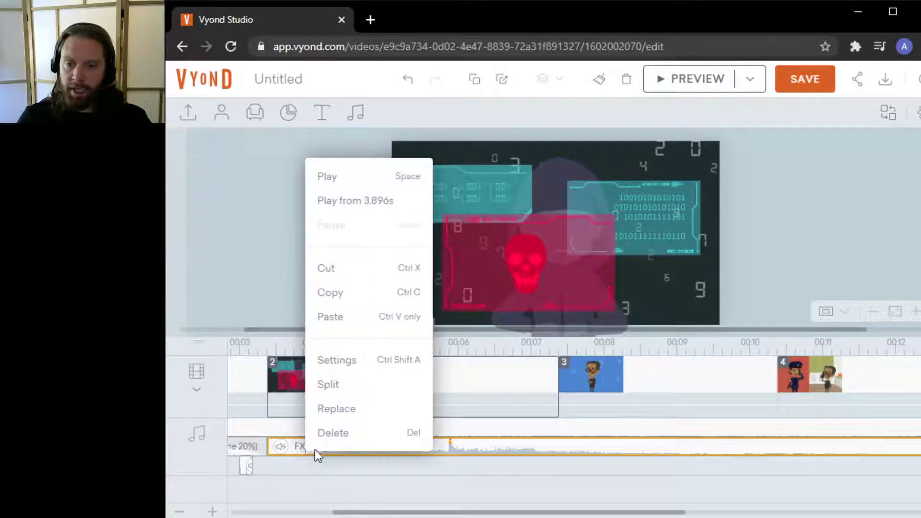
{"action": "left_click", "coordinate": [356, 397]}
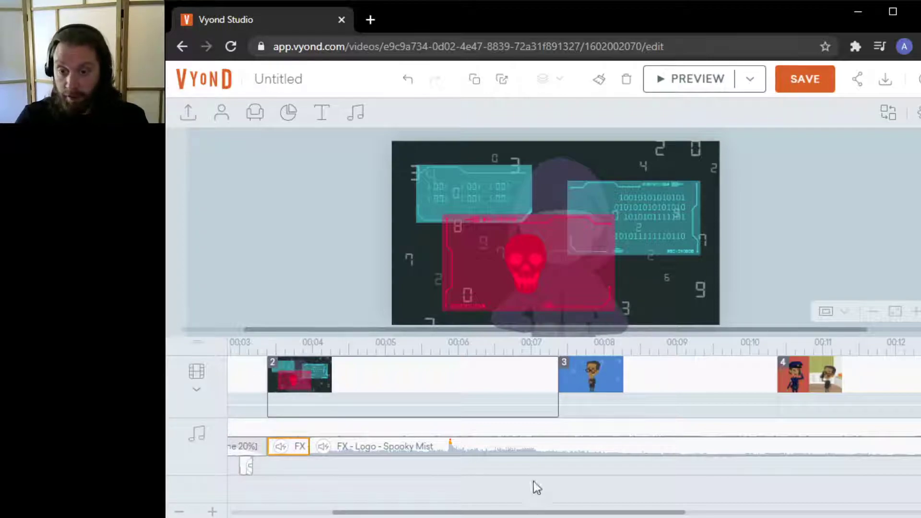
{"action": "left_click_drag", "start_coordinate": [496, 446], "coordinate": [443, 467]}
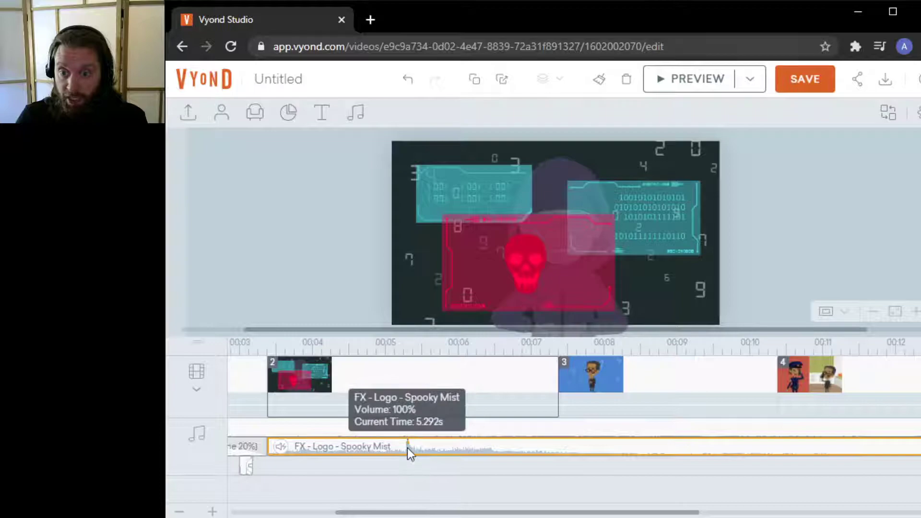
{"action": "left_click_drag", "start_coordinate": [419, 452], "coordinate": [430, 450]}
Set the volume of the Spooky Mist effect to 20%
{"action": "right_click", "coordinate": [386, 450]}
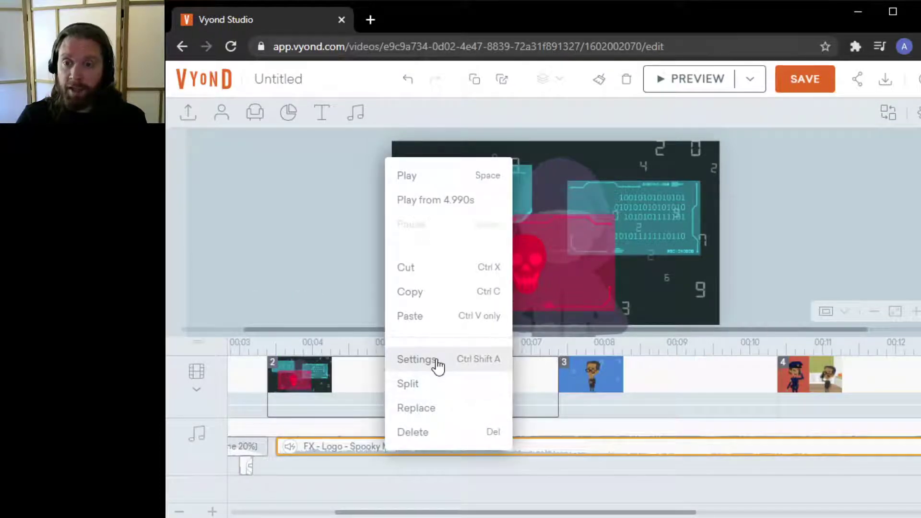
{"action": "left_click", "coordinate": [435, 366]}
{"action": "left_click", "coordinate": [600, 289]}
{"action": "type", "text": "20"}
{"action": "key", "text": "Return"}
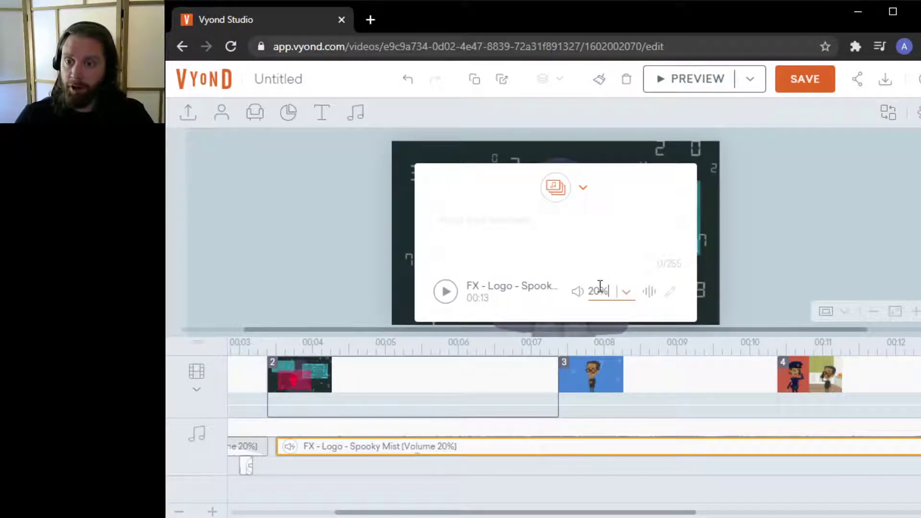
{"action": "left_click", "coordinate": [557, 486]}
Trim the end of the Spooky Mist effect back to the end of the second scene
{"action": "left_click_drag", "start_coordinate": [577, 510], "coordinate": [774, 488]}
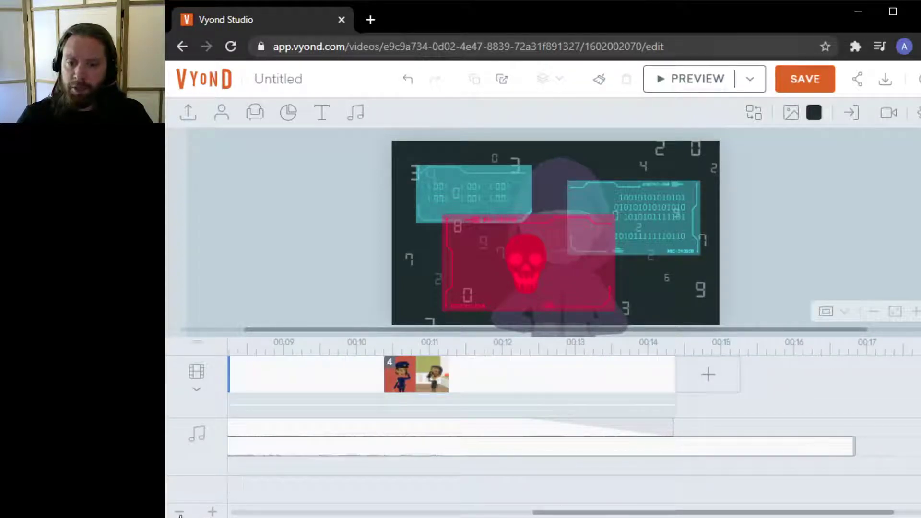
{"action": "left_click", "coordinate": [179, 513]}
{"action": "left_click", "coordinate": [180, 514]}
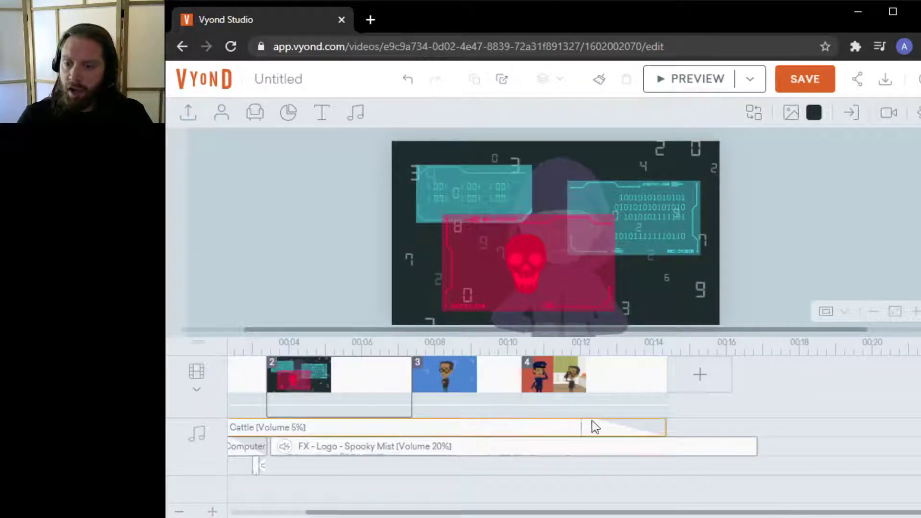
{"action": "left_click_drag", "start_coordinate": [754, 446], "coordinate": [407, 459]}
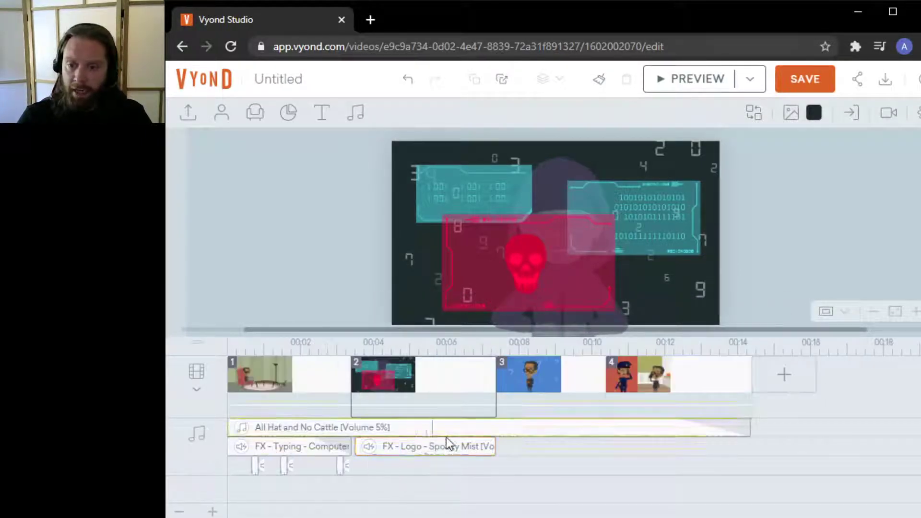
Turn on fading for the Spooky Mist effect with a begin duration of 0 seconds and an end duration of 1 second
{"action": "right_click", "coordinate": [417, 453]}
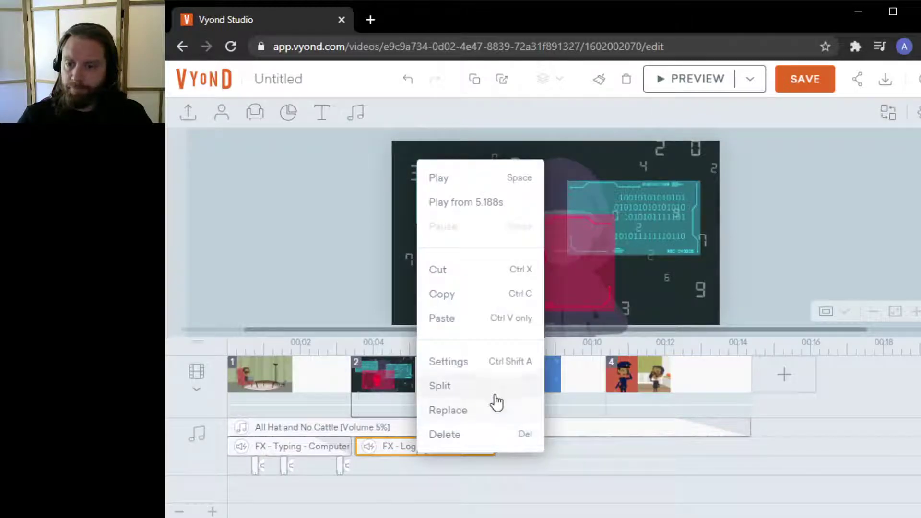
{"action": "left_click", "coordinate": [489, 369]}
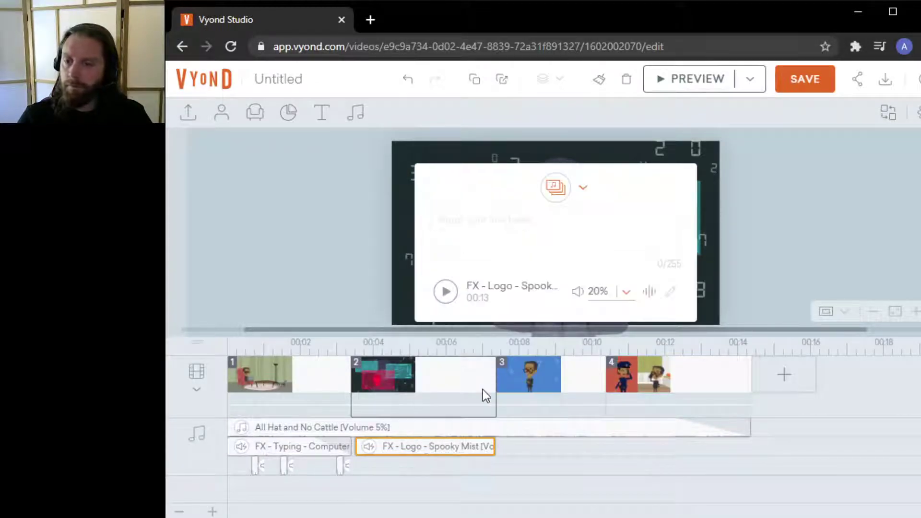
{"action": "left_click", "coordinate": [650, 293]}
{"action": "double_click", "coordinate": [601, 274]}
{"action": "type", "text": "0"}
{"action": "double_click", "coordinate": [597, 303]}
{"action": "type", "text": "1"}
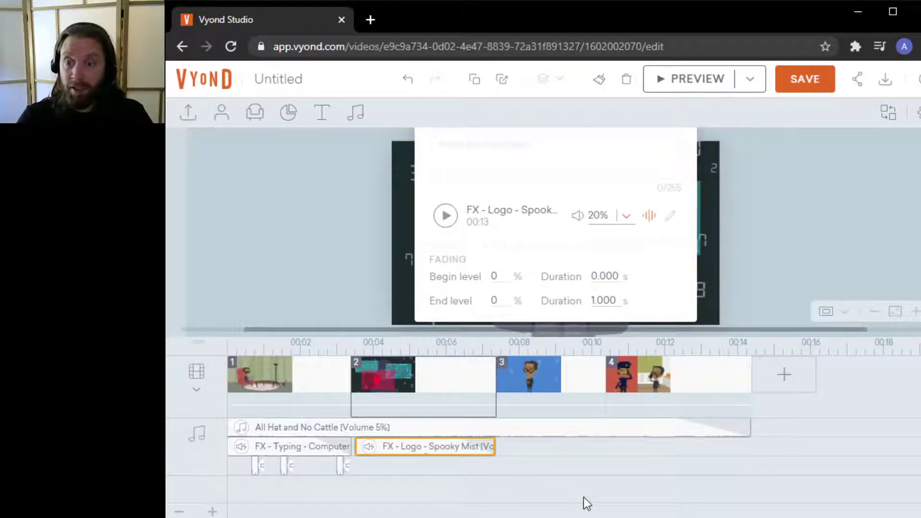
{"action": "left_click", "coordinate": [575, 488]}
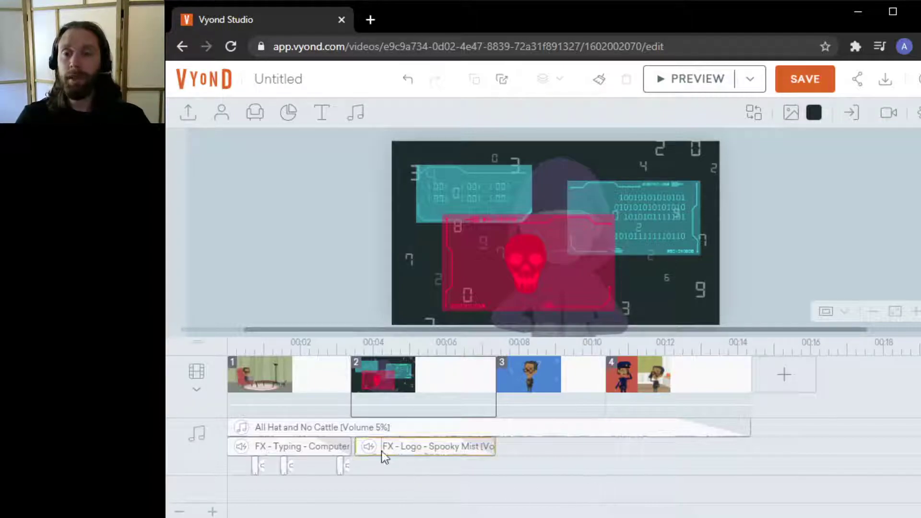
Start a text-to-speech line for the thinking character in the third scene
{"action": "left_click", "coordinate": [589, 363]}
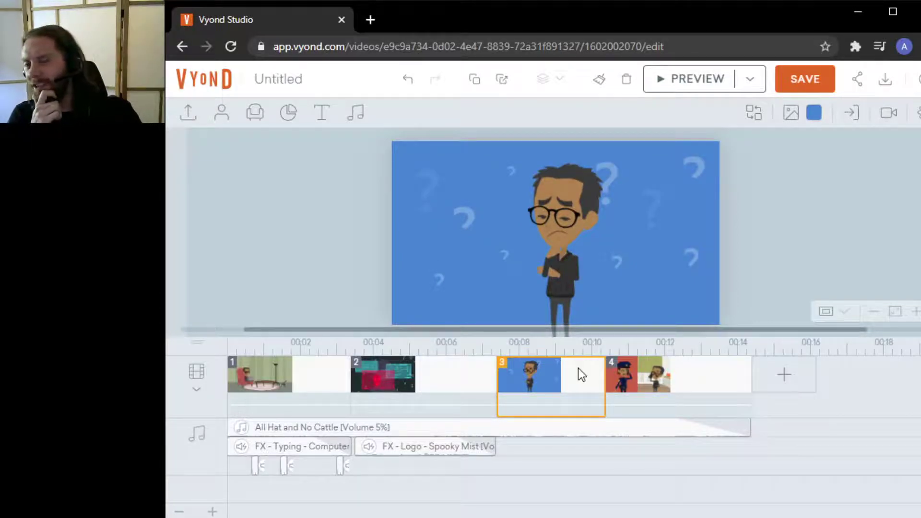
{"action": "left_click", "coordinate": [573, 215]}
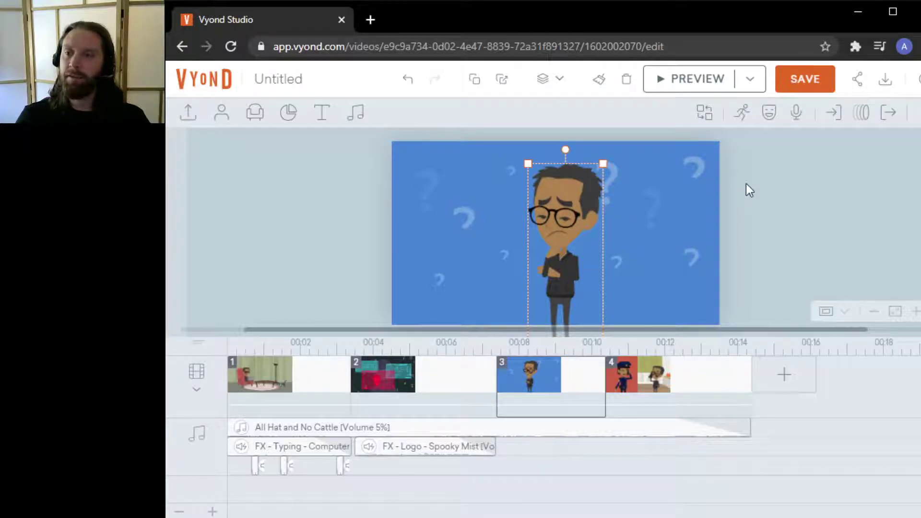
{"action": "left_click", "coordinate": [356, 119]}
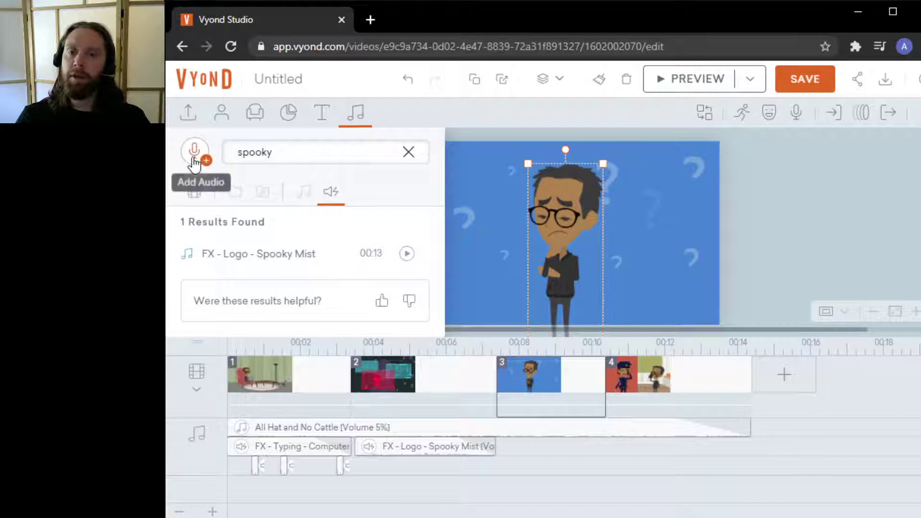
{"action": "left_click", "coordinate": [195, 155]}
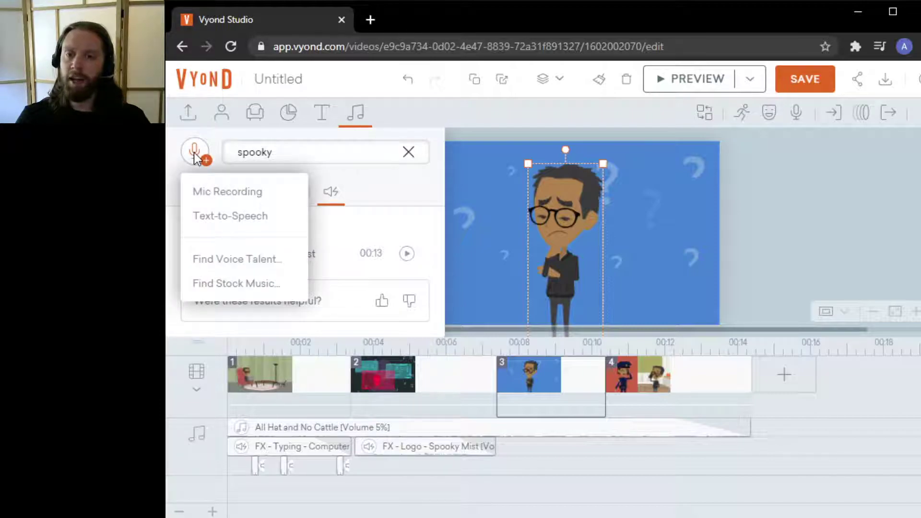
{"action": "left_click", "coordinate": [264, 220]}
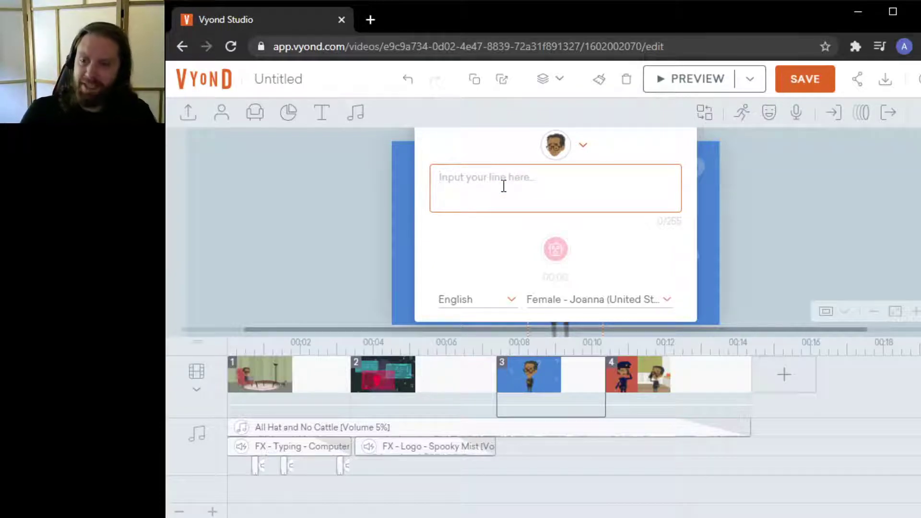
Enter "I think I might have been hacked." as the character's text-to-speech line
{"action": "type", "text": "I think "}
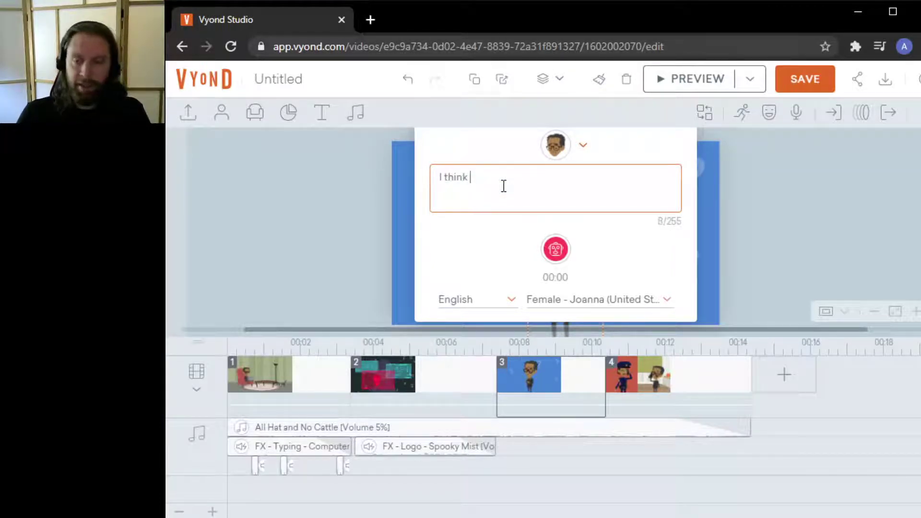
{"action": "type", "text": "I might have been "}
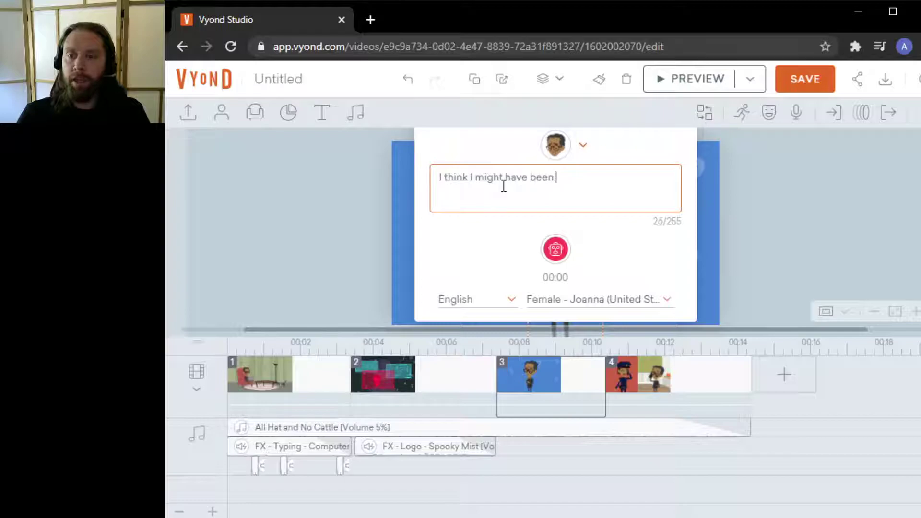
{"action": "type", "text": "hacked."}
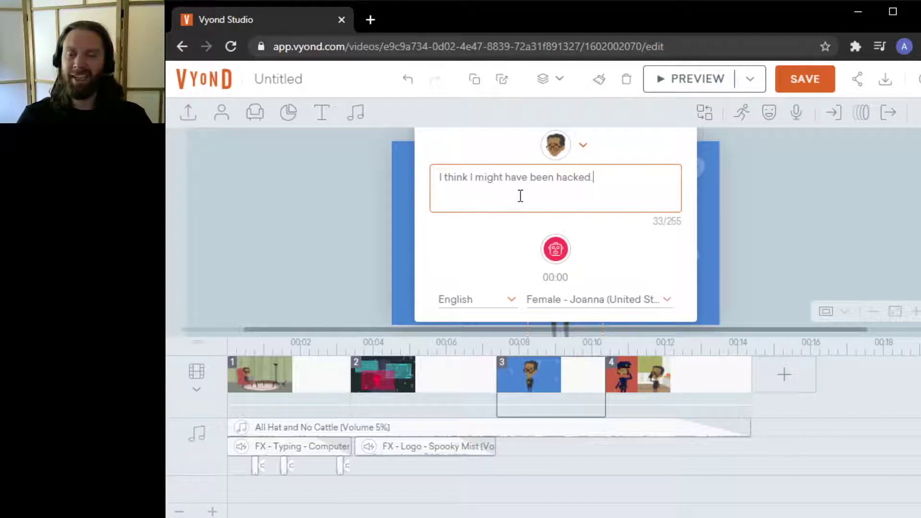
Replace the character's text-to-speech line with "Was I just hacked?"
{"action": "triple_click", "coordinate": [509, 180]}
{"action": "type", "text": "Was "}
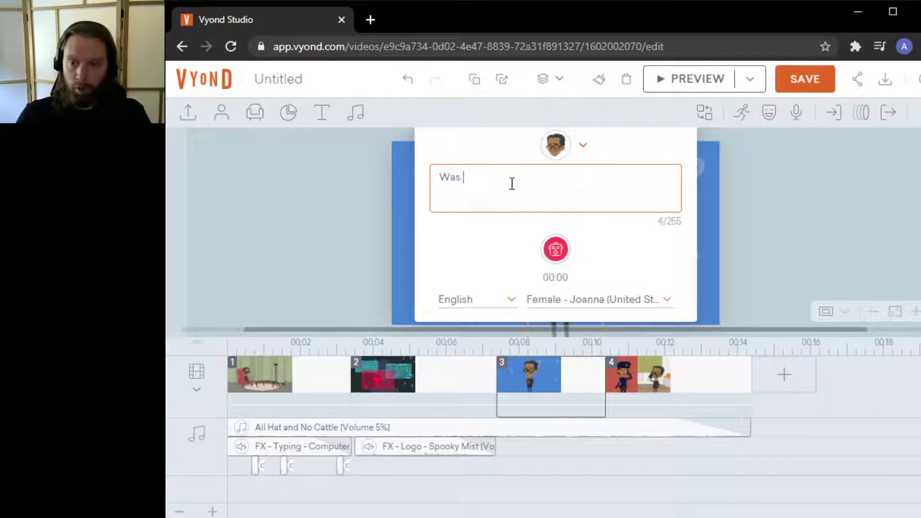
{"action": "type", "text": "I just hacked?"}
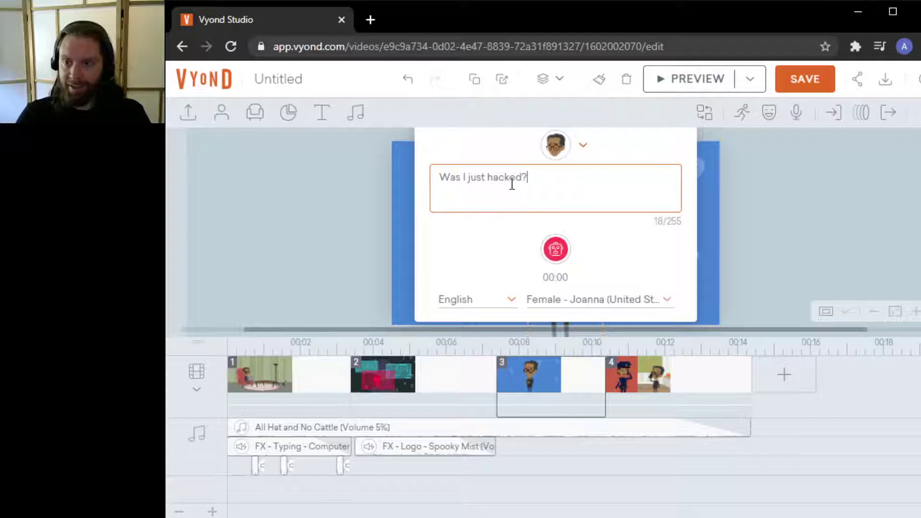
Generate the speech with the "Male - Joey (United States)" voice and listen to it
{"action": "left_click", "coordinate": [605, 301]}
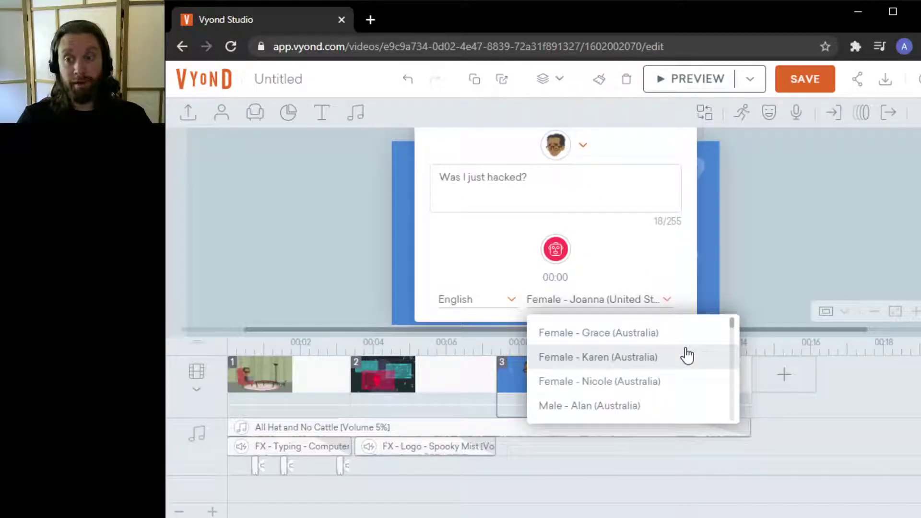
{"action": "scroll", "coordinate": [692, 339], "scroll_direction": "down", "scroll_amount": 2}
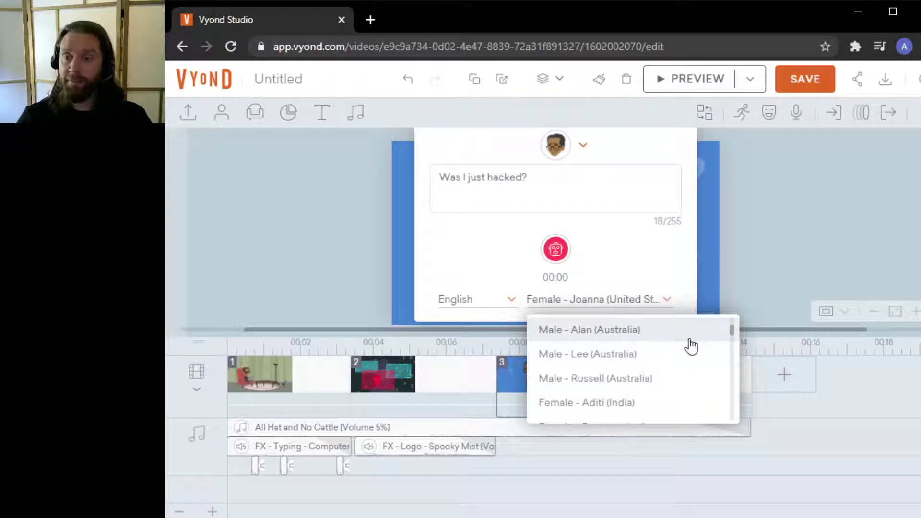
{"action": "scroll", "coordinate": [691, 345], "scroll_direction": "down", "scroll_amount": 5}
{"action": "scroll", "coordinate": [688, 346], "scroll_direction": "down", "scroll_amount": 3}
{"action": "scroll", "coordinate": [688, 346], "scroll_direction": "down", "scroll_amount": 5}
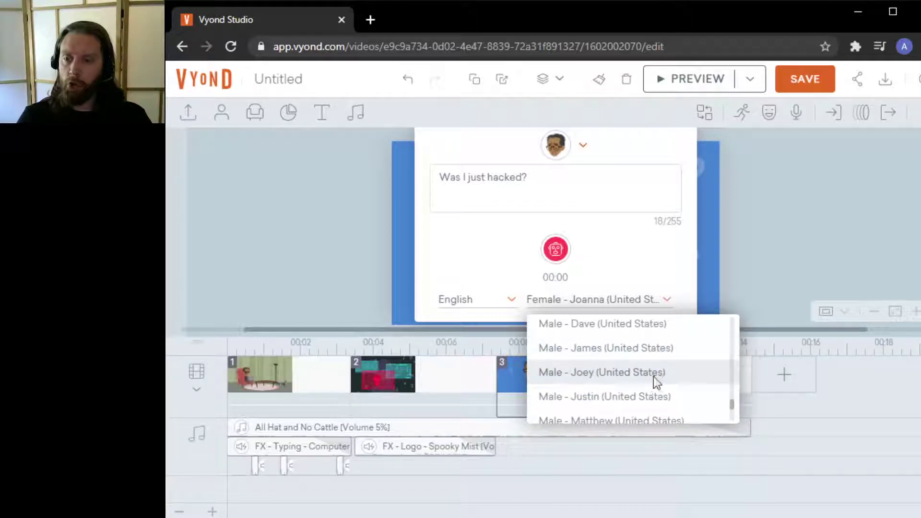
{"action": "left_click", "coordinate": [655, 379]}
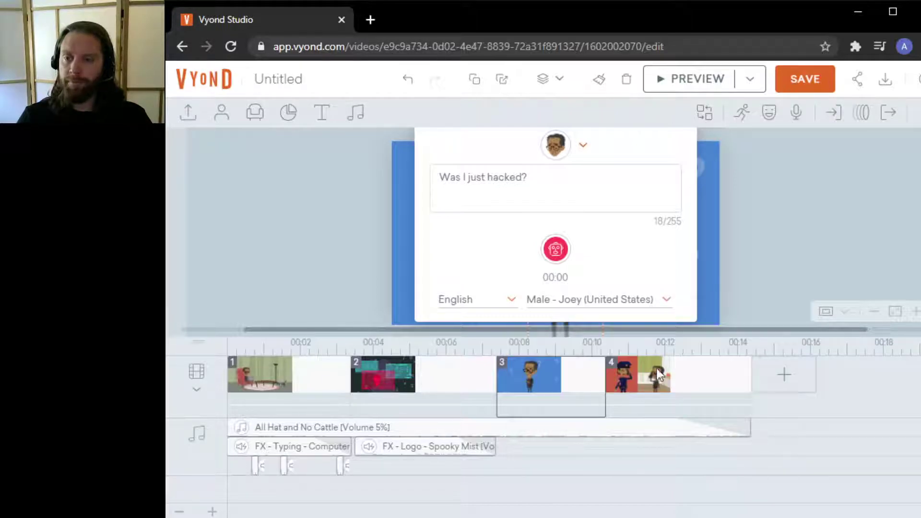
{"action": "left_click", "coordinate": [556, 249]}
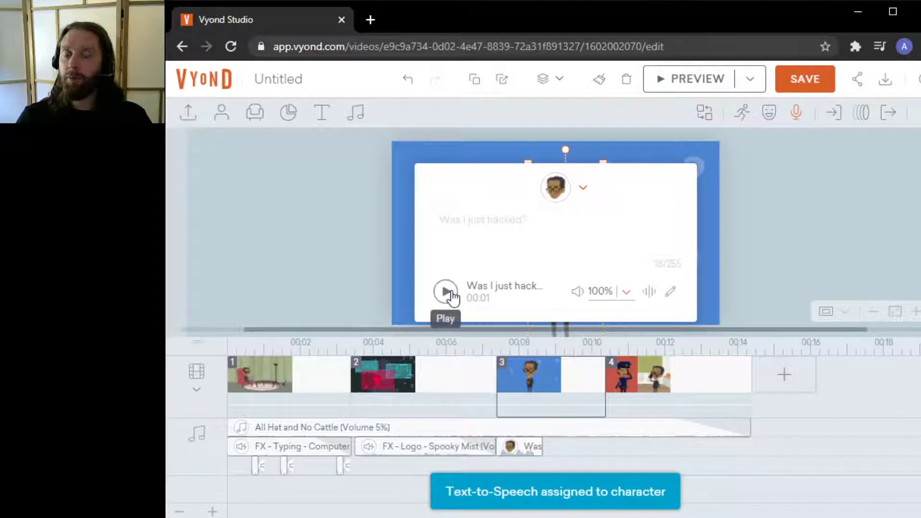
{"action": "left_click", "coordinate": [448, 292]}
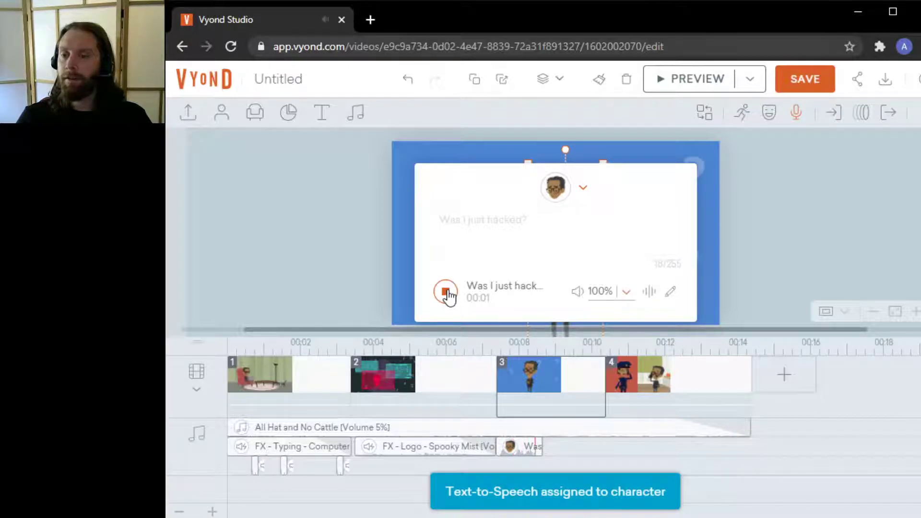
{"action": "left_click", "coordinate": [854, 210]}
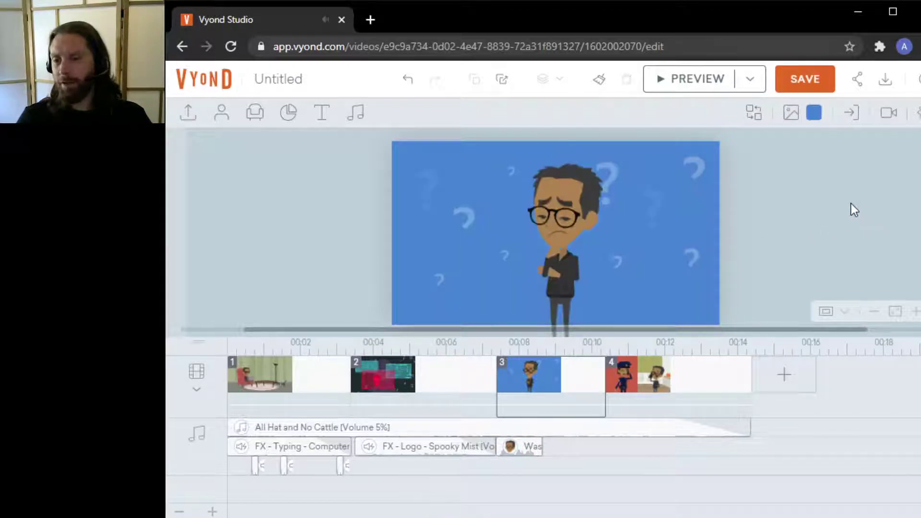
Move the speech clip to start at about 8 seconds and shorten the third scene to end at about 10 seconds
{"action": "left_click_drag", "start_coordinate": [526, 453], "coordinate": [545, 451]}
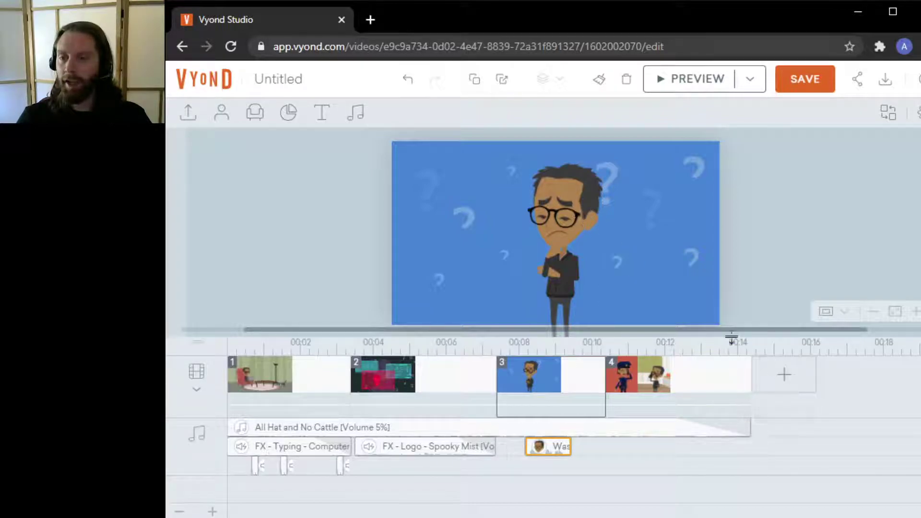
{"action": "left_click_drag", "start_coordinate": [625, 335], "coordinate": [595, 377]}
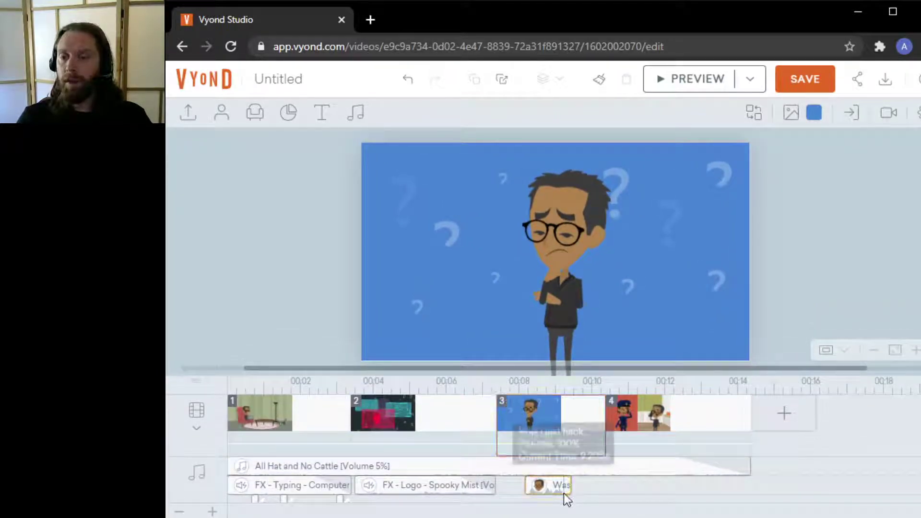
{"action": "left_click_drag", "start_coordinate": [545, 488], "coordinate": [538, 490]}
{"action": "left_click_drag", "start_coordinate": [604, 428], "coordinate": [596, 429]}
Preview the third scene to check how the spoken line plays with the character and the music
{"action": "left_click", "coordinate": [562, 247]}
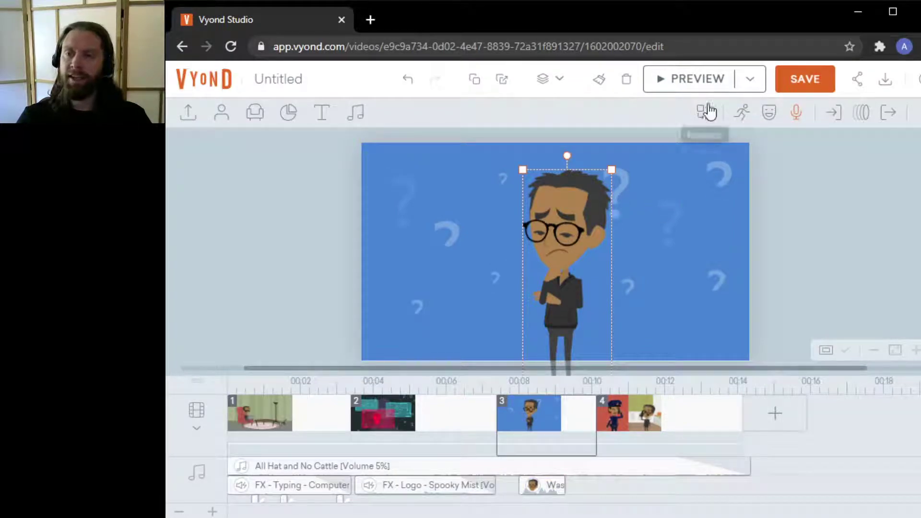
{"action": "left_click", "coordinate": [693, 79]}
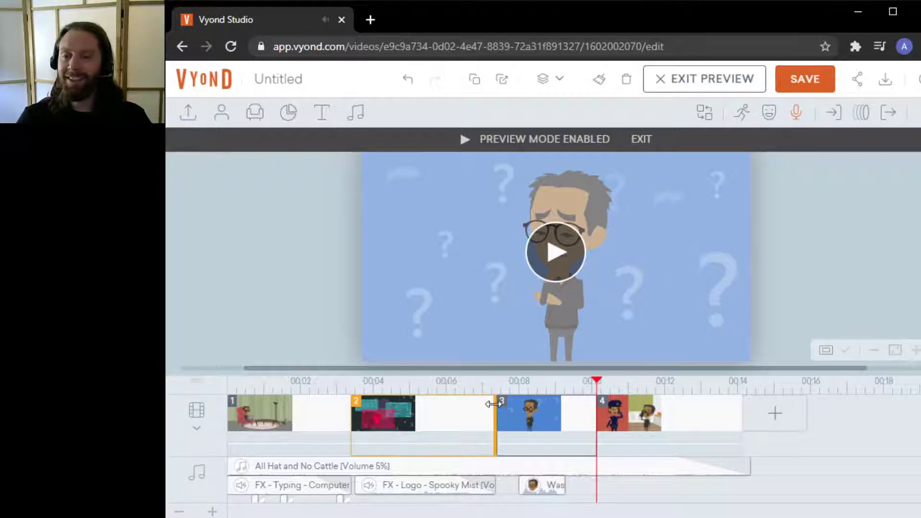
{"action": "left_click", "coordinate": [500, 387]}
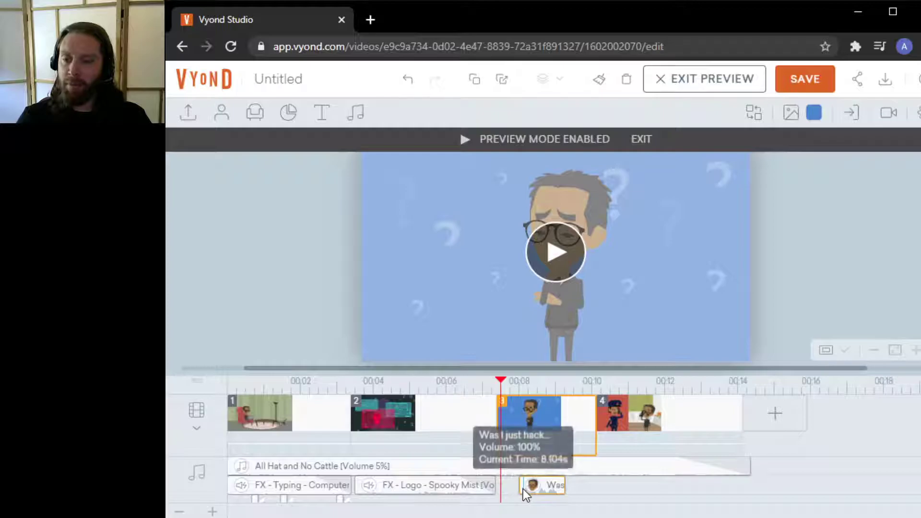
{"action": "left_click", "coordinate": [556, 251]}
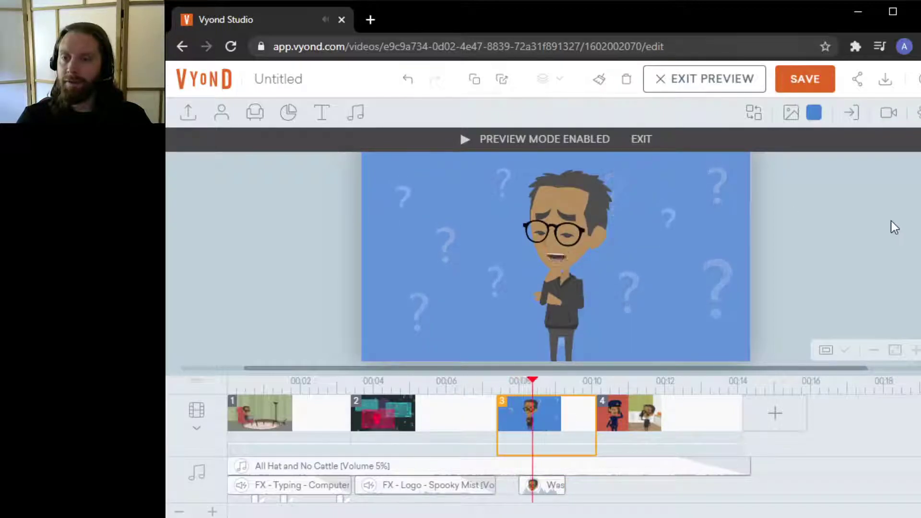
{"action": "left_click", "coordinate": [570, 258]}
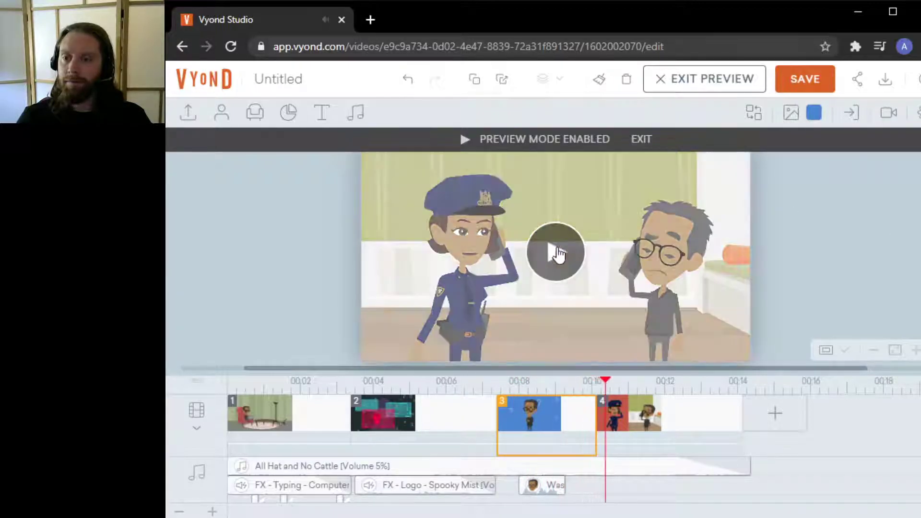
{"action": "left_click", "coordinate": [854, 237]}
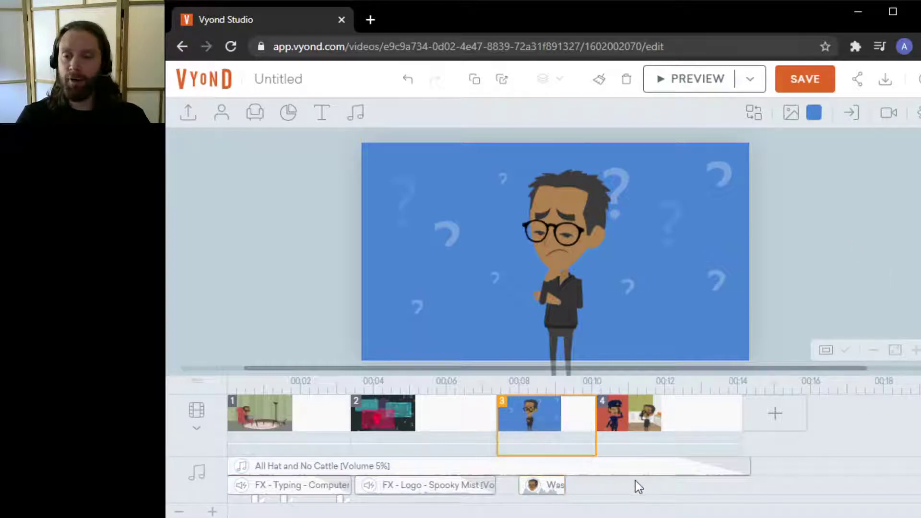
Add the text-to-speech line "Watch out for hackers!" to the fourth scene as narration in the English "Female - Joanna" voice
{"action": "left_click", "coordinate": [678, 413]}
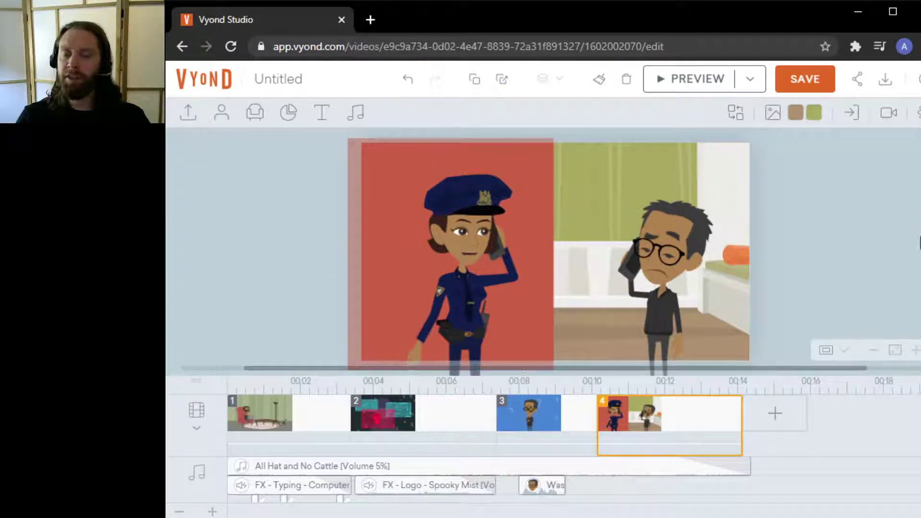
{"action": "left_click", "coordinate": [355, 113]}
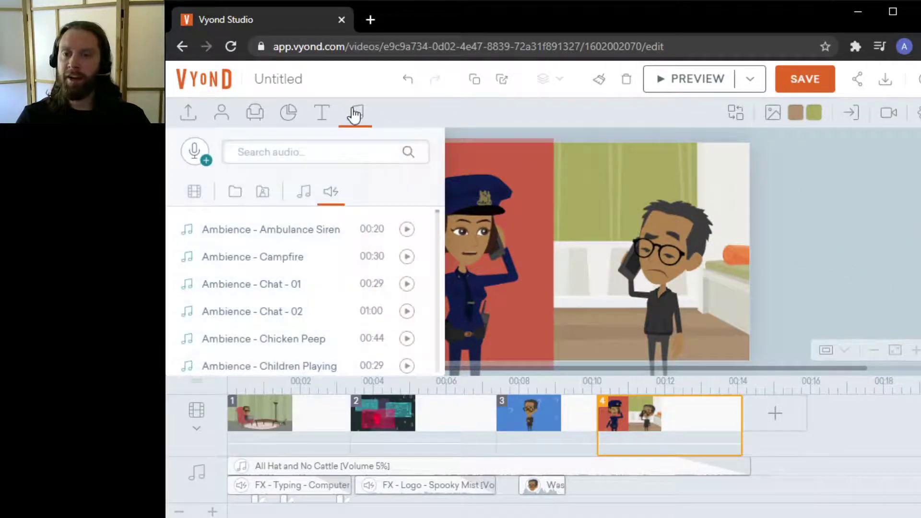
{"action": "left_click", "coordinate": [188, 150]}
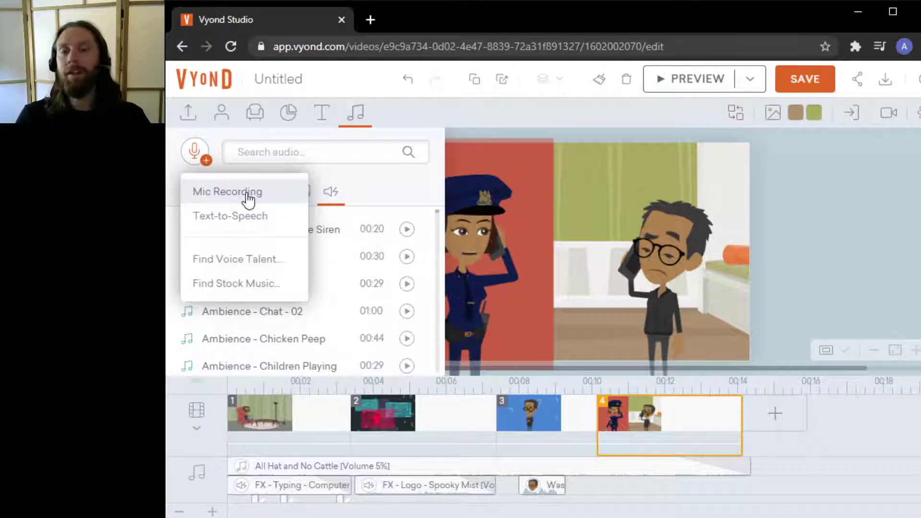
{"action": "left_click", "coordinate": [264, 217]}
{"action": "left_click", "coordinate": [561, 214]}
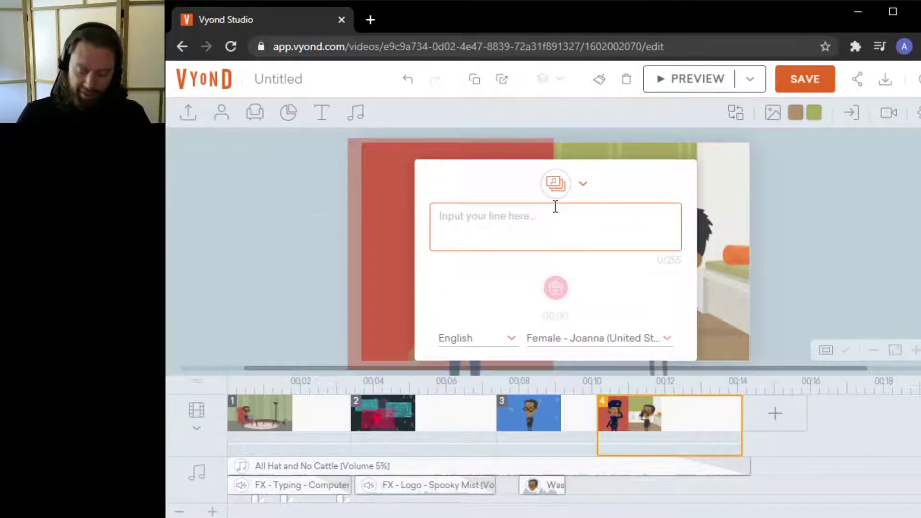
{"action": "type", "text": "Watch out"}
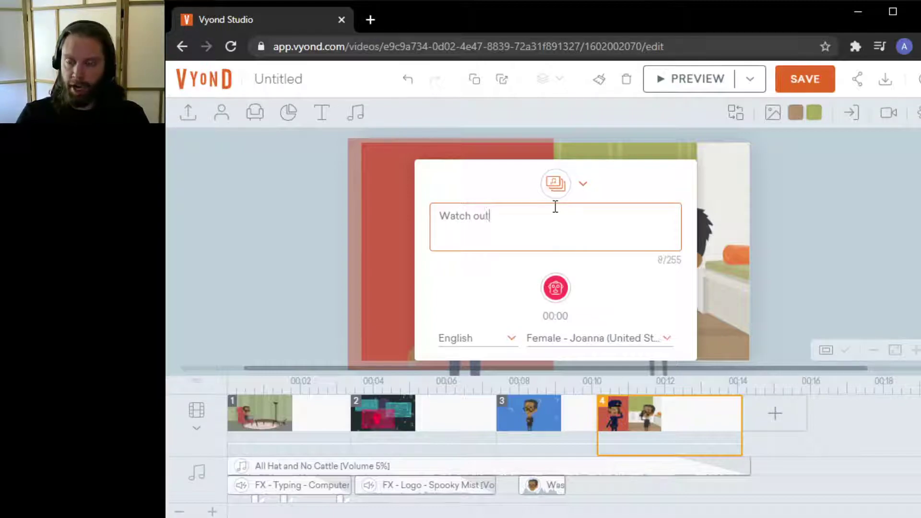
{"action": "type", "text": " for hackers!"}
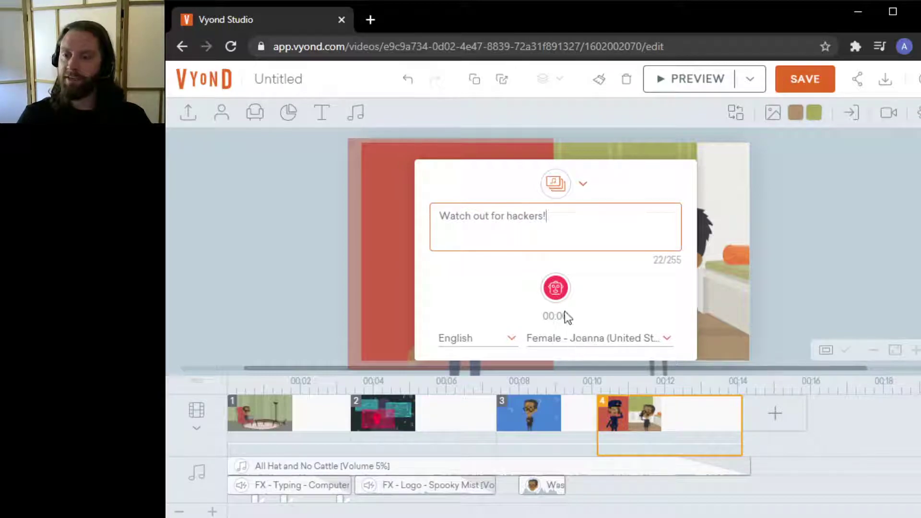
{"action": "left_click", "coordinate": [550, 298]}
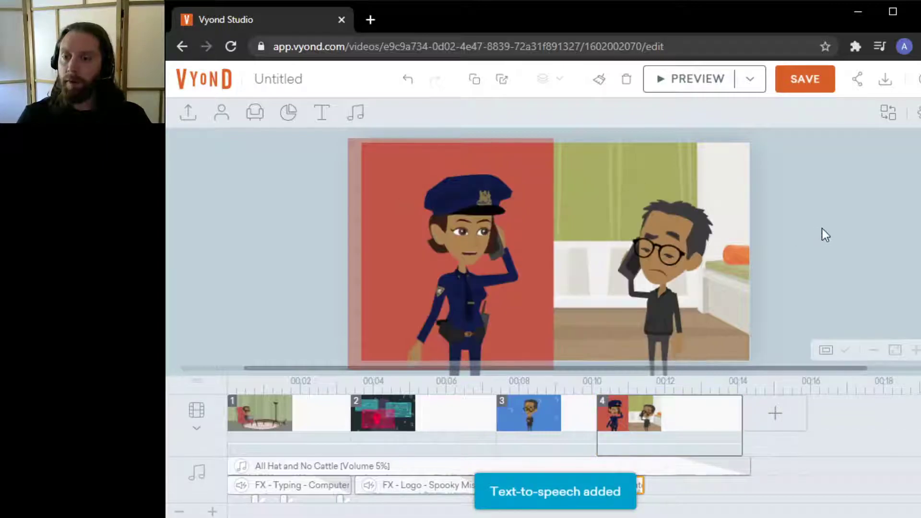
Move the "Watch out for hackers!" speech clip to start at about 11 seconds
{"action": "left_click", "coordinate": [764, 498]}
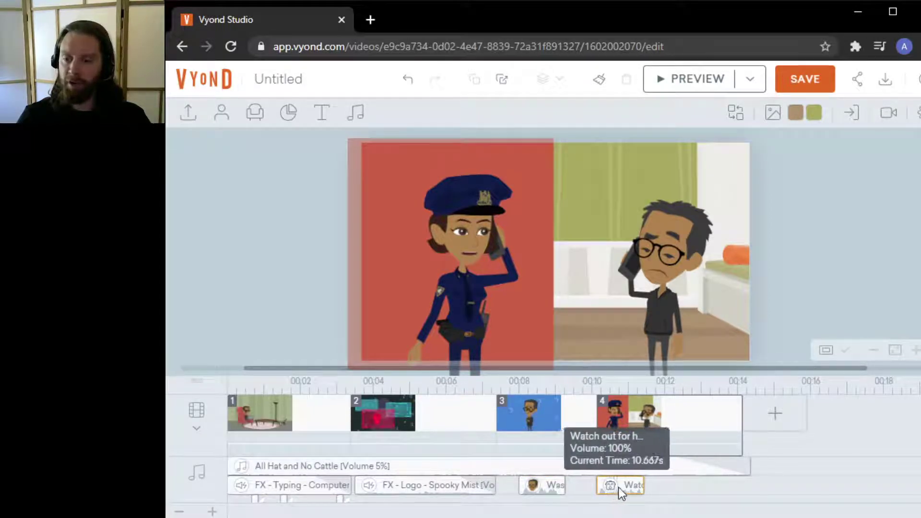
{"action": "left_click_drag", "start_coordinate": [624, 488], "coordinate": [652, 481]}
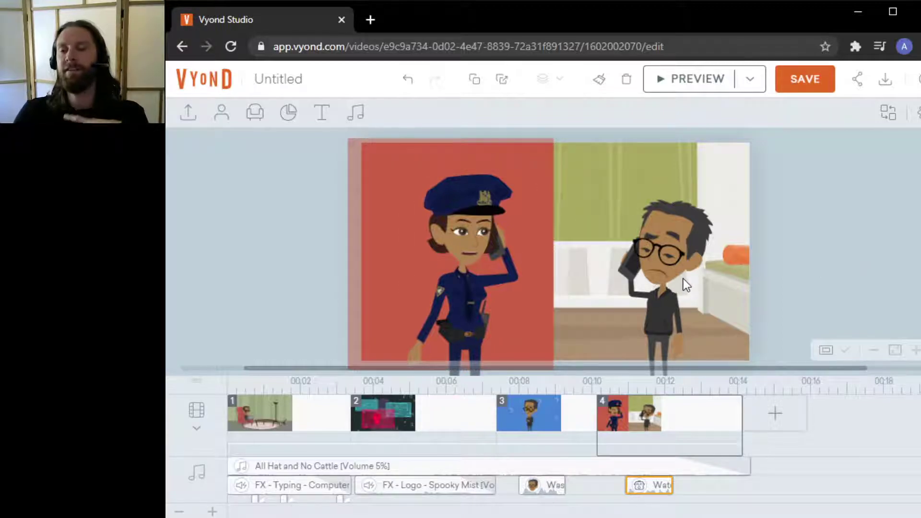
{"action": "left_click", "coordinate": [441, 287]}
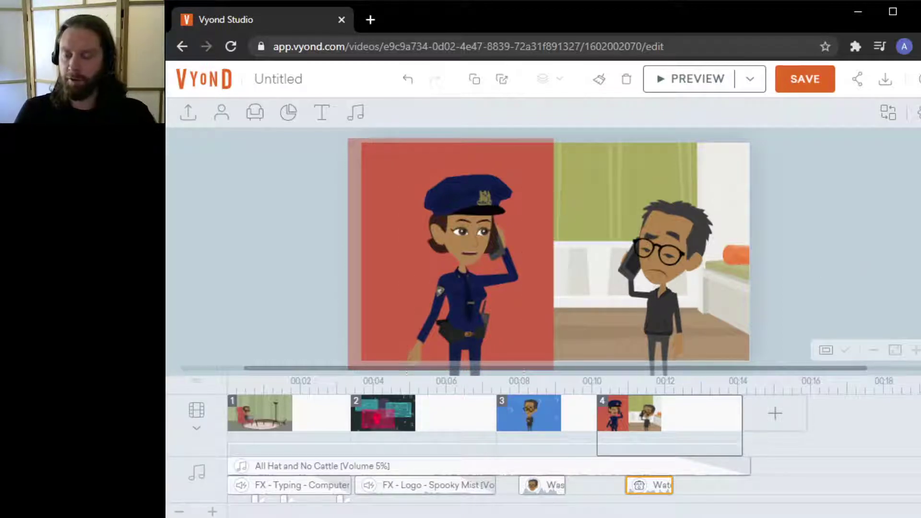
Look at which characters the hacker warning line can be assigned to, and shift its clip to start at about 11.3 seconds
{"action": "right_click", "coordinate": [634, 488]}
{"action": "left_click", "coordinate": [697, 404]}
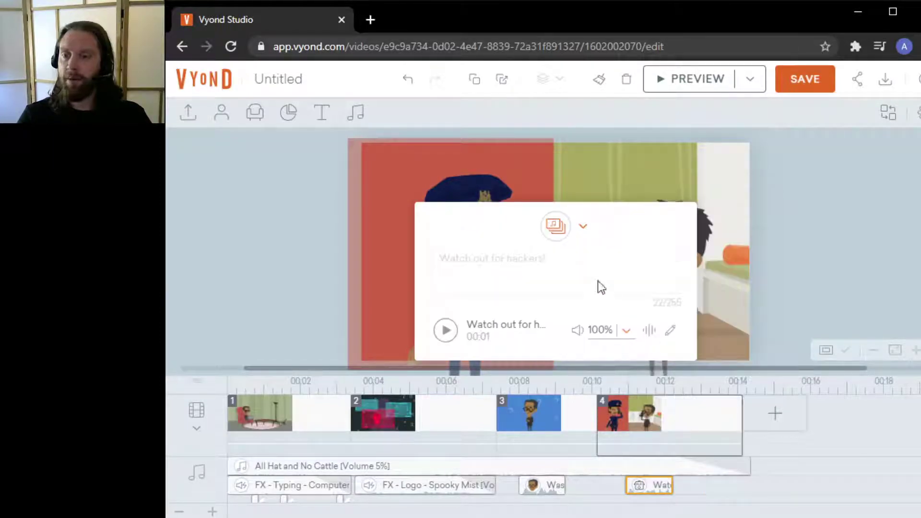
{"action": "left_click", "coordinate": [585, 228]}
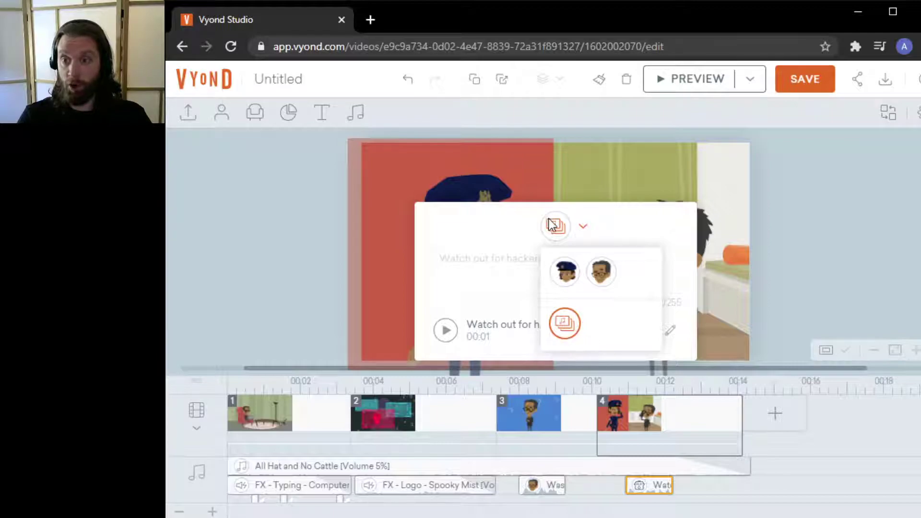
{"action": "left_click", "coordinate": [862, 266]}
{"action": "left_click", "coordinate": [804, 290]}
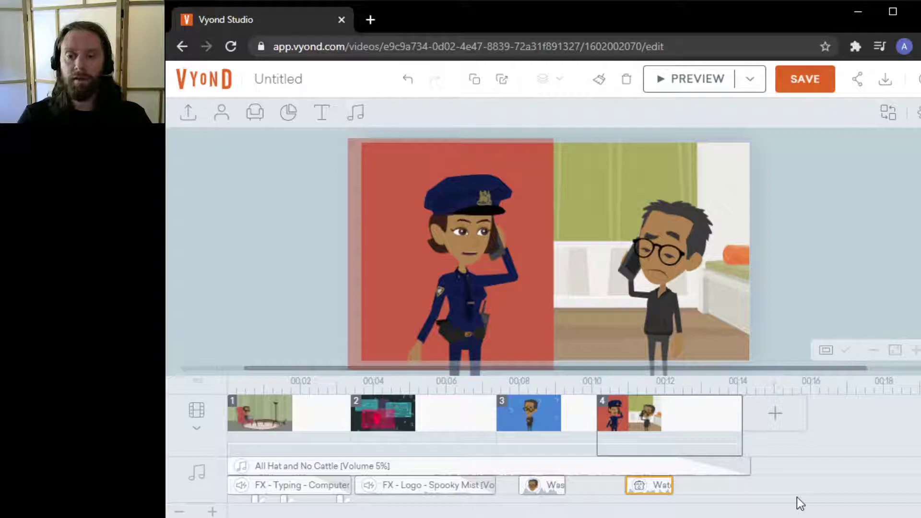
{"action": "left_click", "coordinate": [653, 467]}
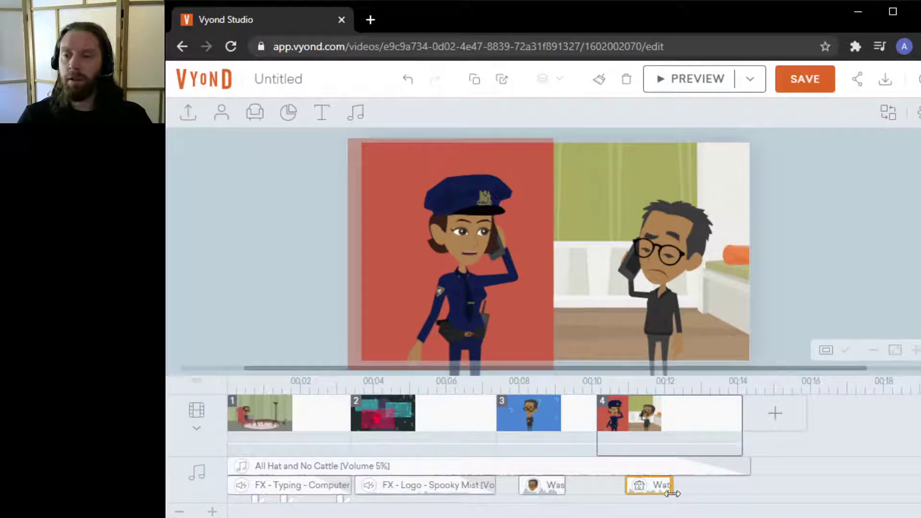
{"action": "left_click_drag", "start_coordinate": [658, 492], "coordinate": [677, 477]}
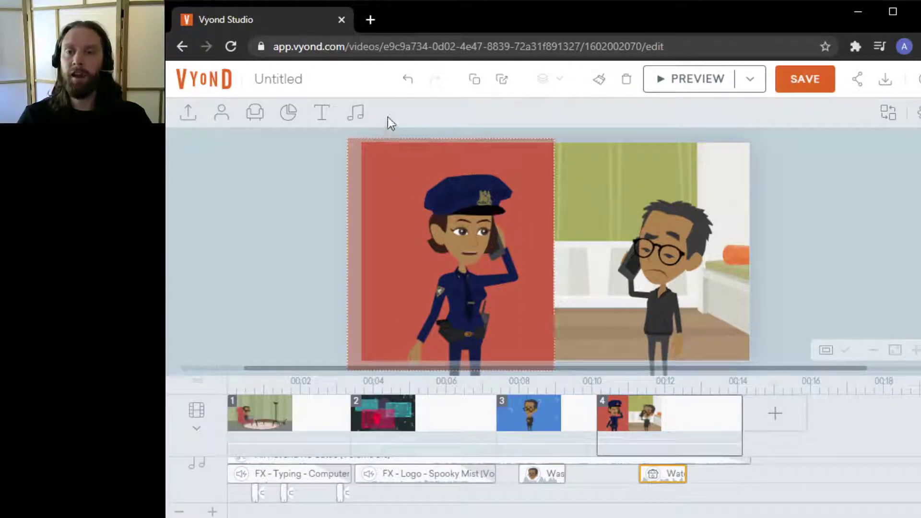
Search the sound effects for "phone", try "FX - Cell Phone Dial" under the fourth scene, and delete it again
{"action": "left_click", "coordinate": [357, 117]}
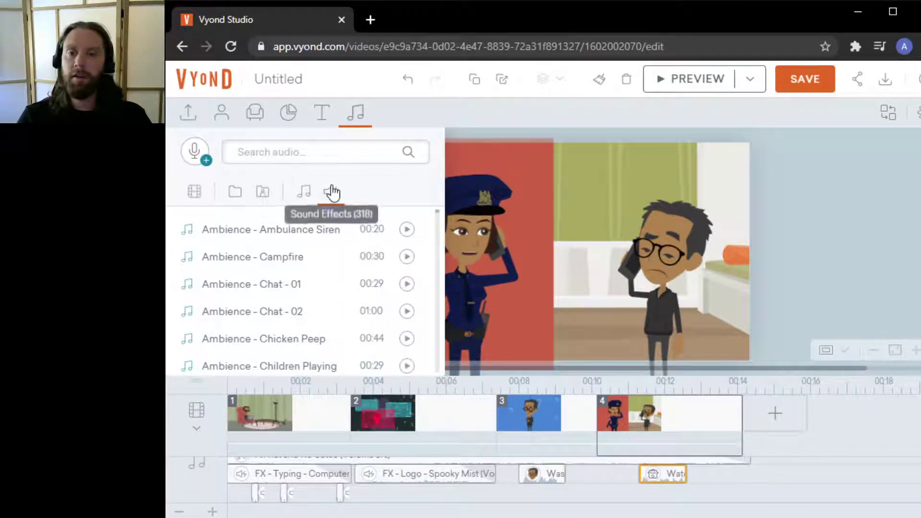
{"action": "left_click", "coordinate": [314, 151]}
{"action": "type", "text": "phone"}
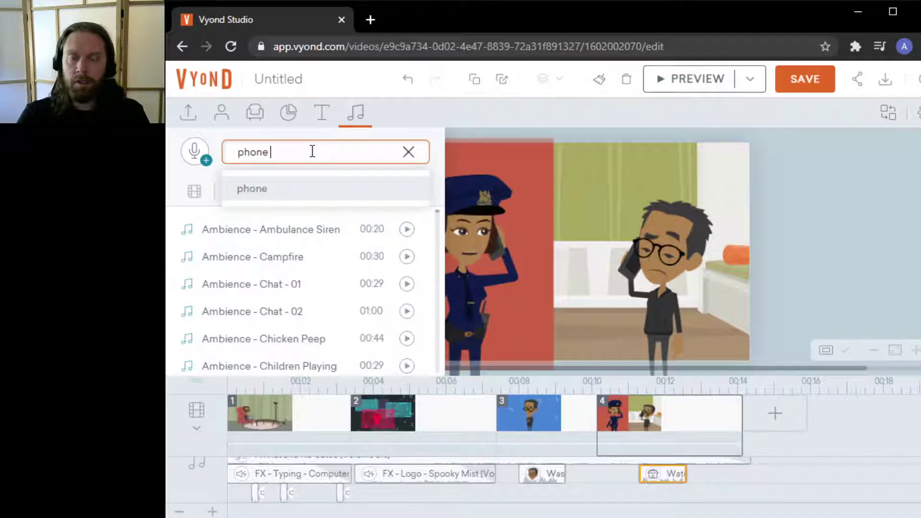
{"action": "key", "text": "Return"}
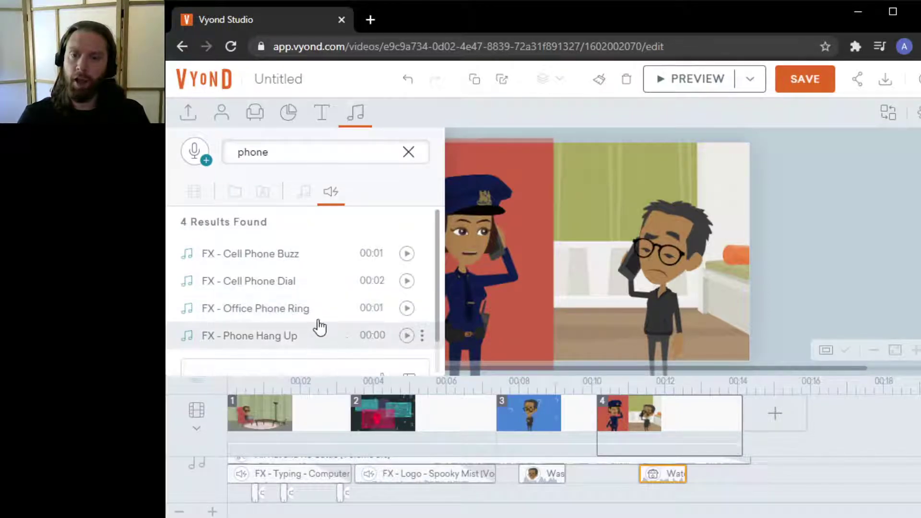
{"action": "left_click", "coordinate": [307, 295]}
{"action": "mouse_move", "coordinate": [617, 493]}
{"action": "left_mouse_down"}
{"action": "mouse_move", "coordinate": [590, 496]}
{"action": "mouse_move", "coordinate": [626, 493]}
{"action": "left_mouse_up"}
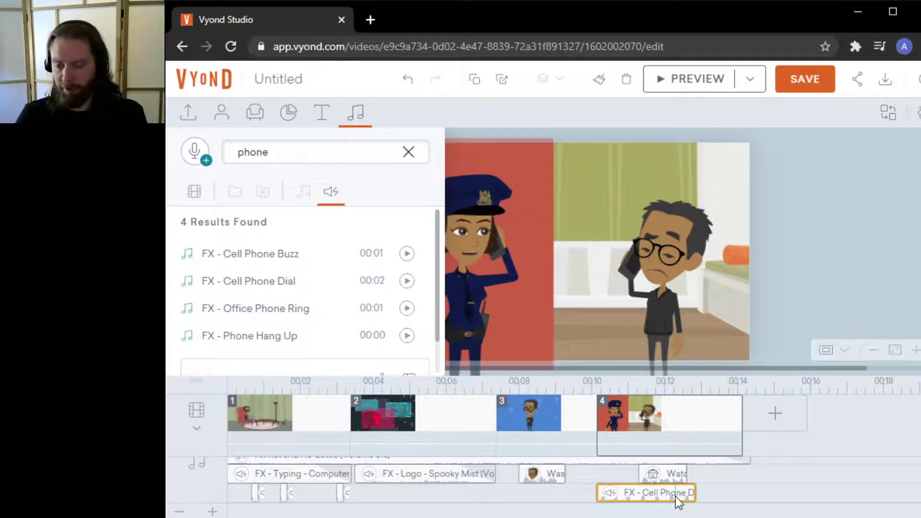
{"action": "key", "text": "Delete"}
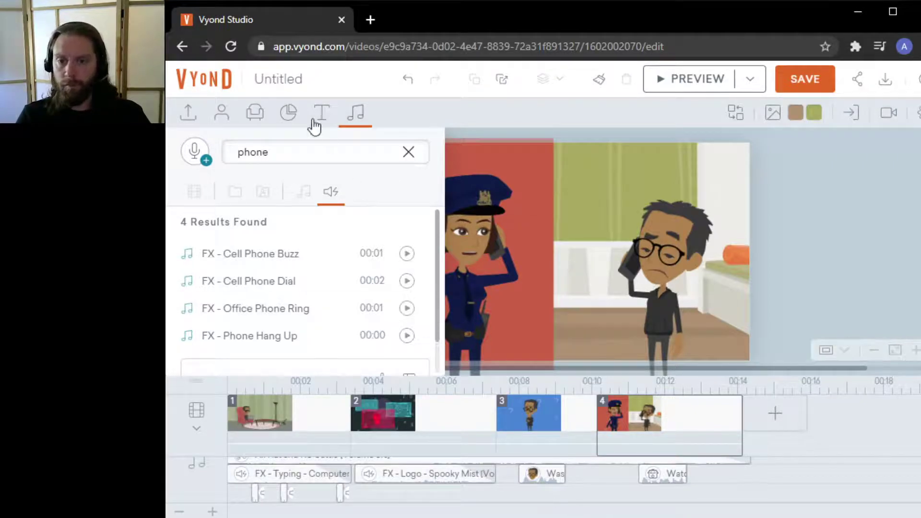
{"action": "left_click", "coordinate": [355, 115]}
{"action": "left_click", "coordinate": [317, 424]}
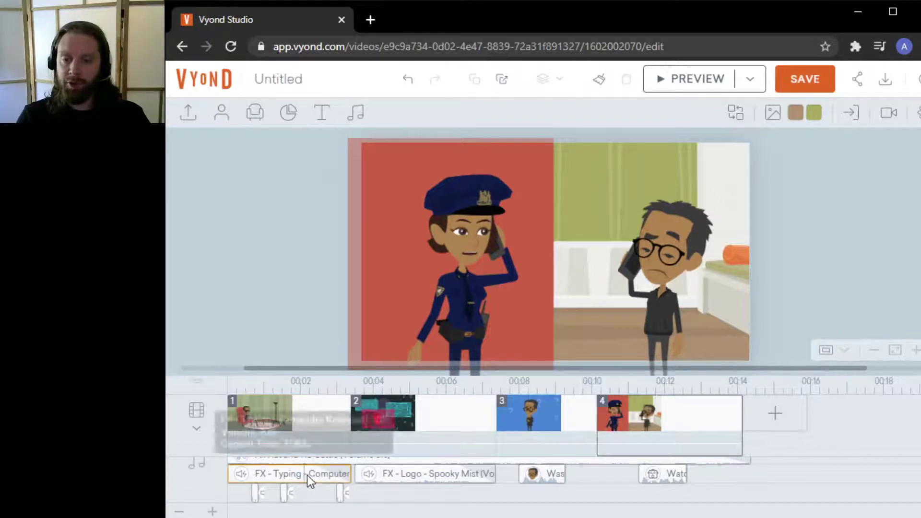
{"action": "left_click", "coordinate": [394, 469]}
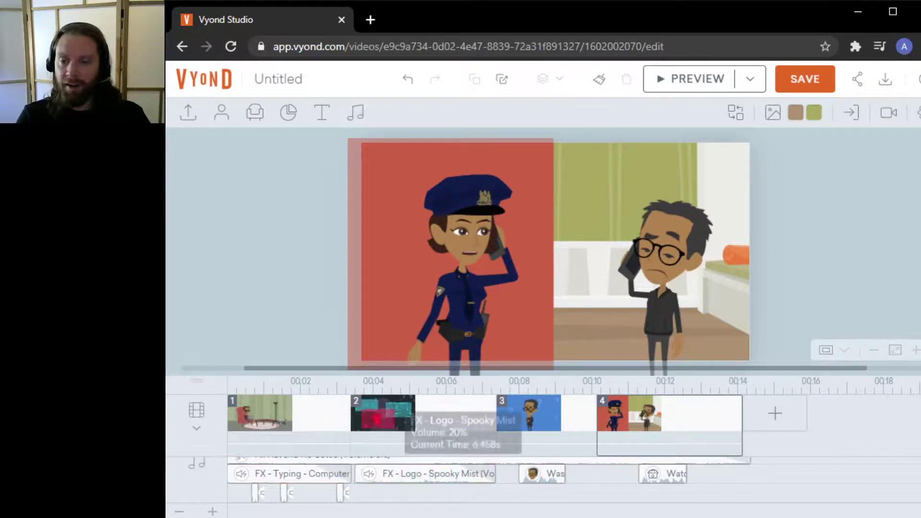
{"action": "scroll", "coordinate": [523, 498], "scroll_direction": "up", "scroll_amount": 1}
{"action": "left_click", "coordinate": [465, 465]}
{"action": "scroll", "coordinate": [463, 493], "scroll_direction": "down", "scroll_amount": 1}
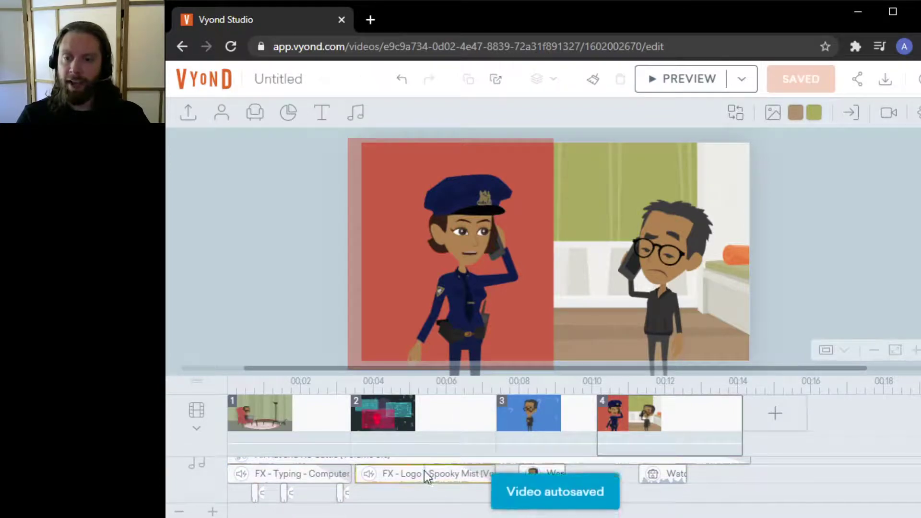
{"action": "scroll", "coordinate": [797, 477], "scroll_direction": "up", "scroll_amount": 1}
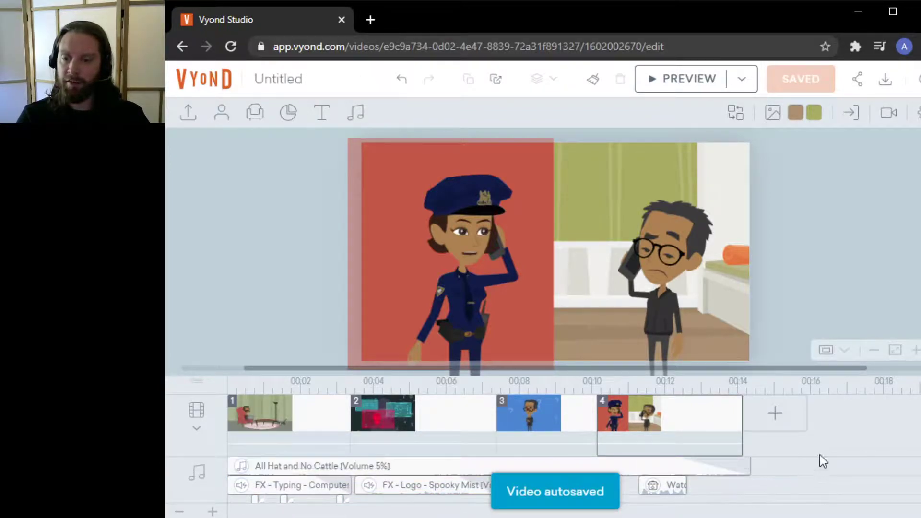